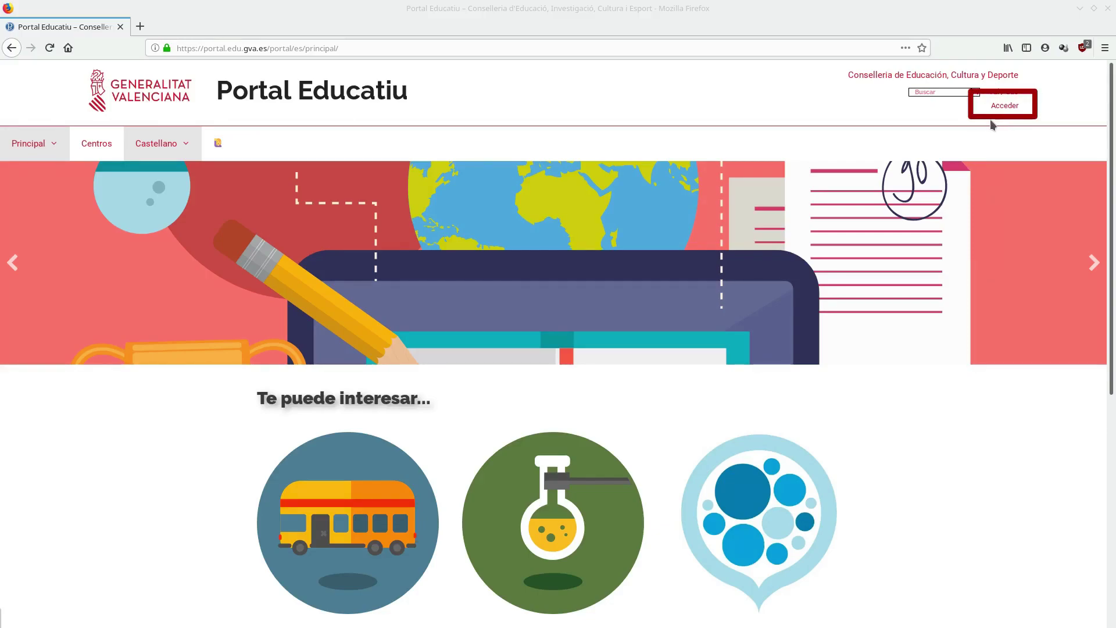
Sign in to the school portal with the saved account username and password
click(221, 145)
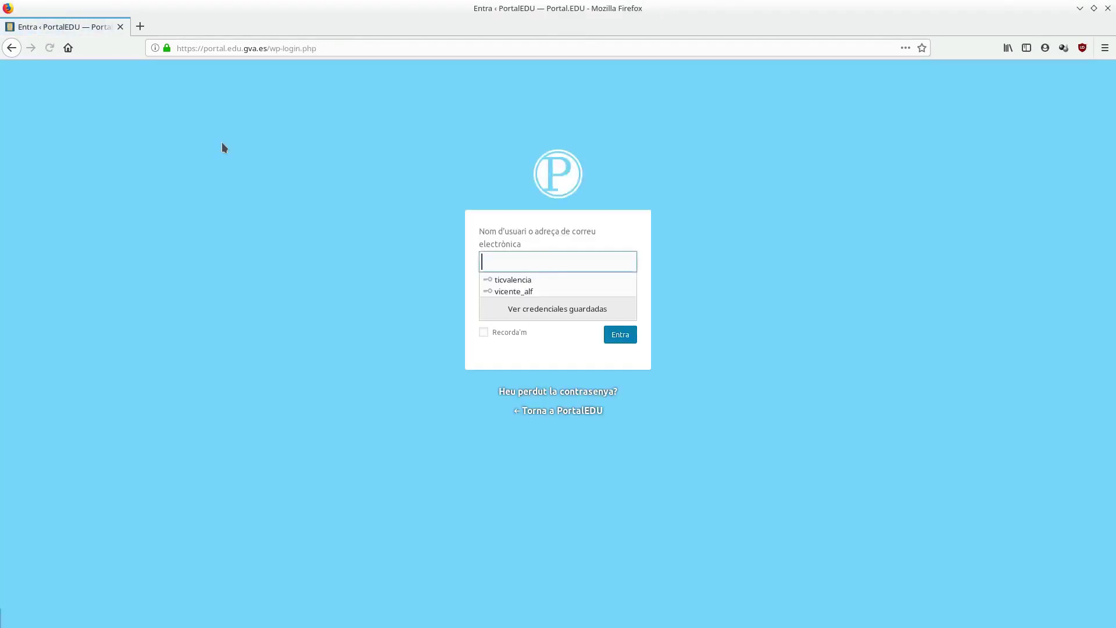
click(552, 291)
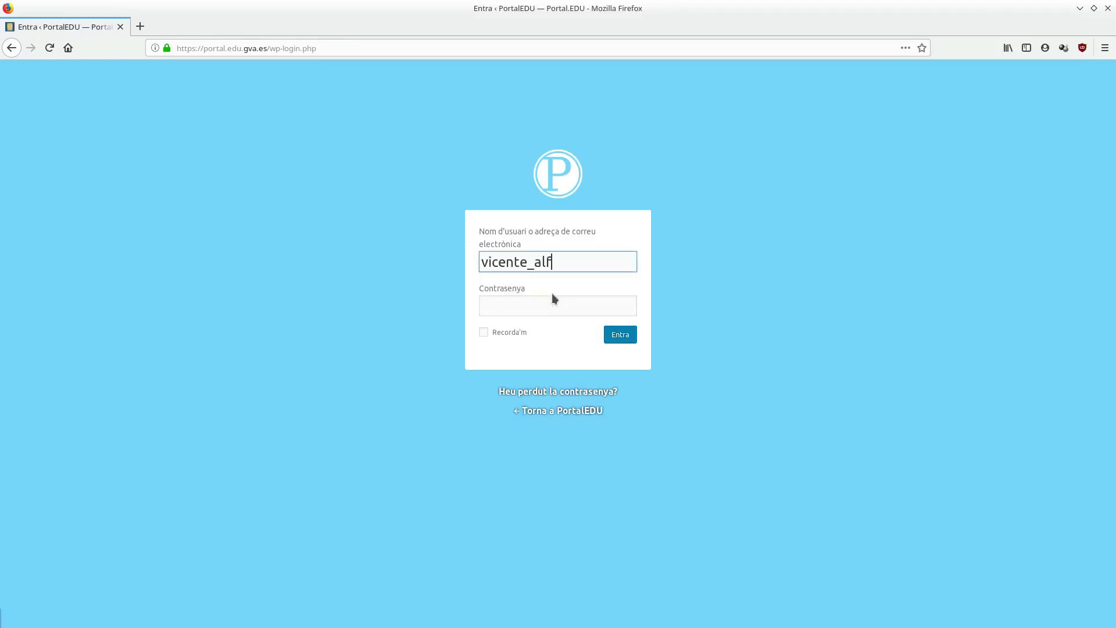
click(619, 336)
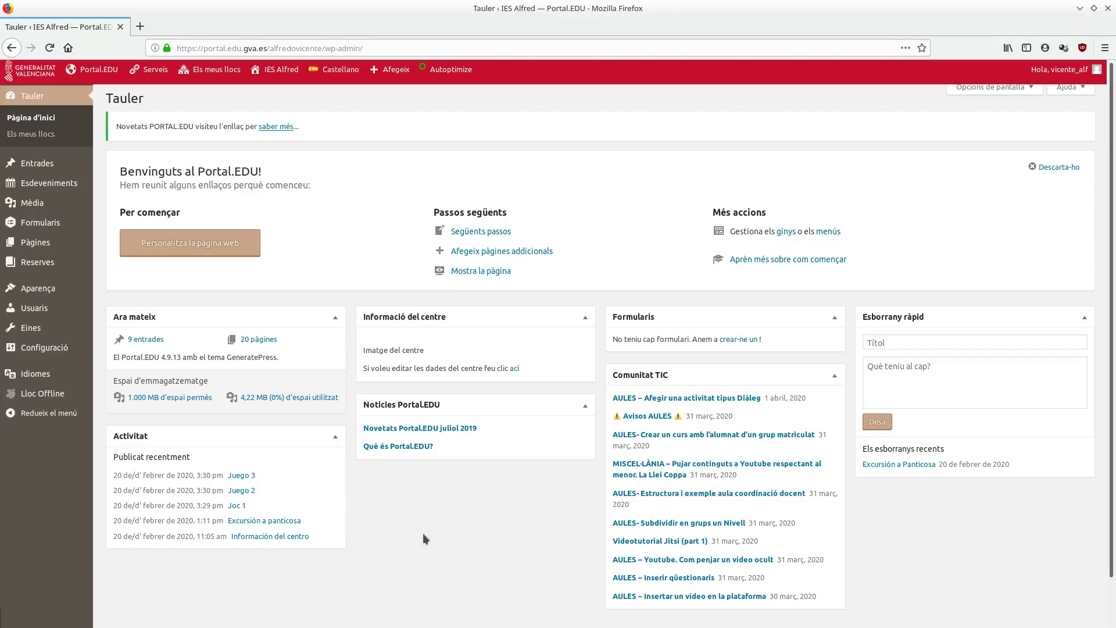
Enable the Notícies de Modern Tribe box in the dashboard's display options
click(1037, 93)
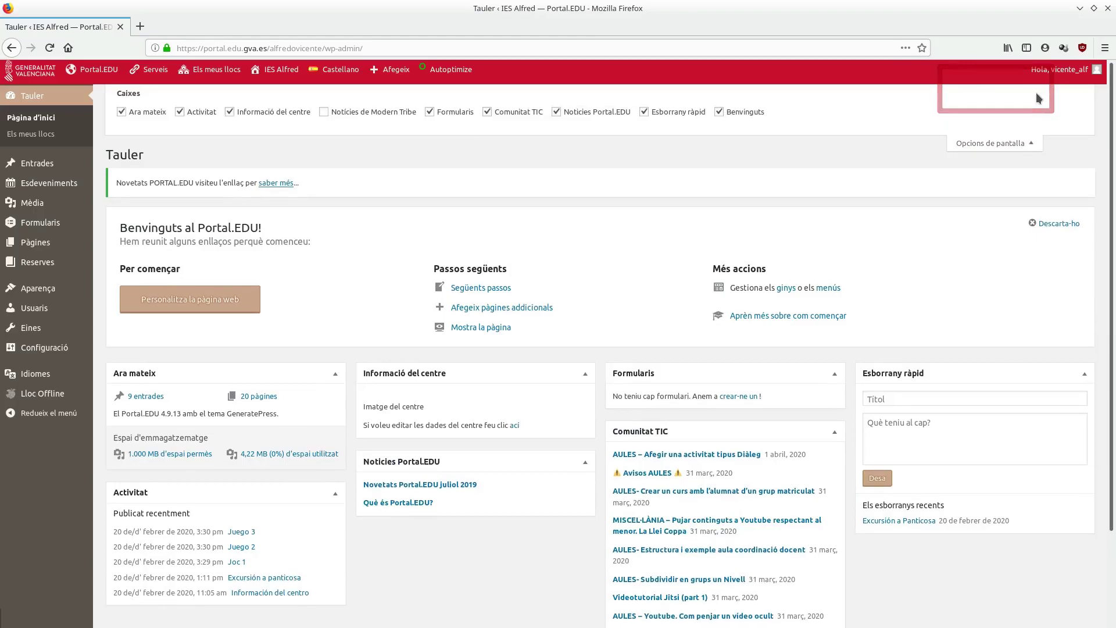
click(324, 111)
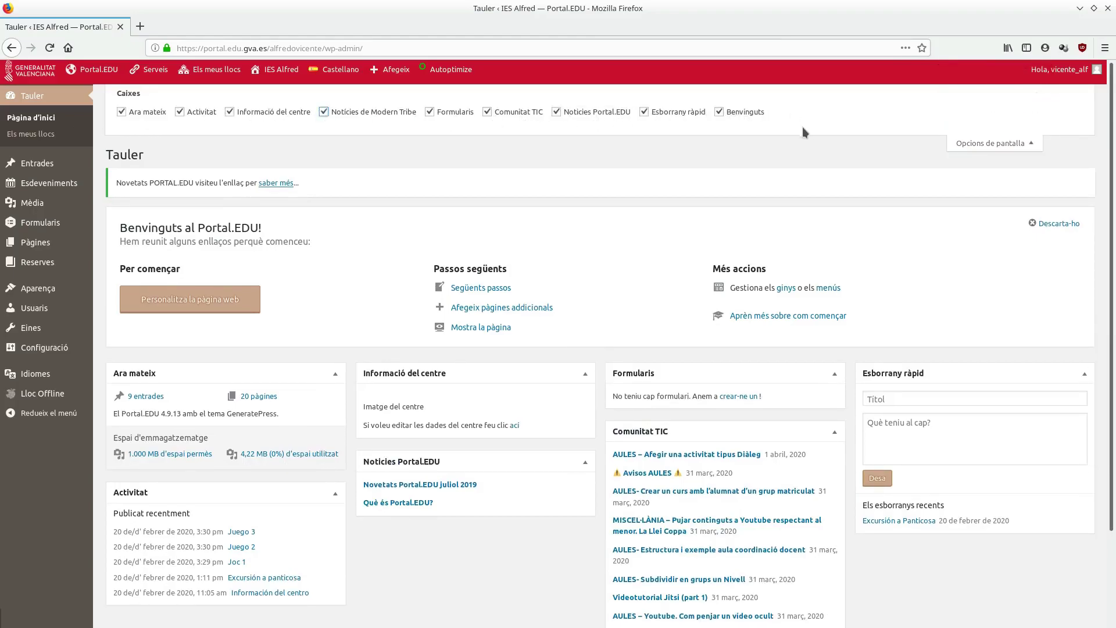
click(993, 144)
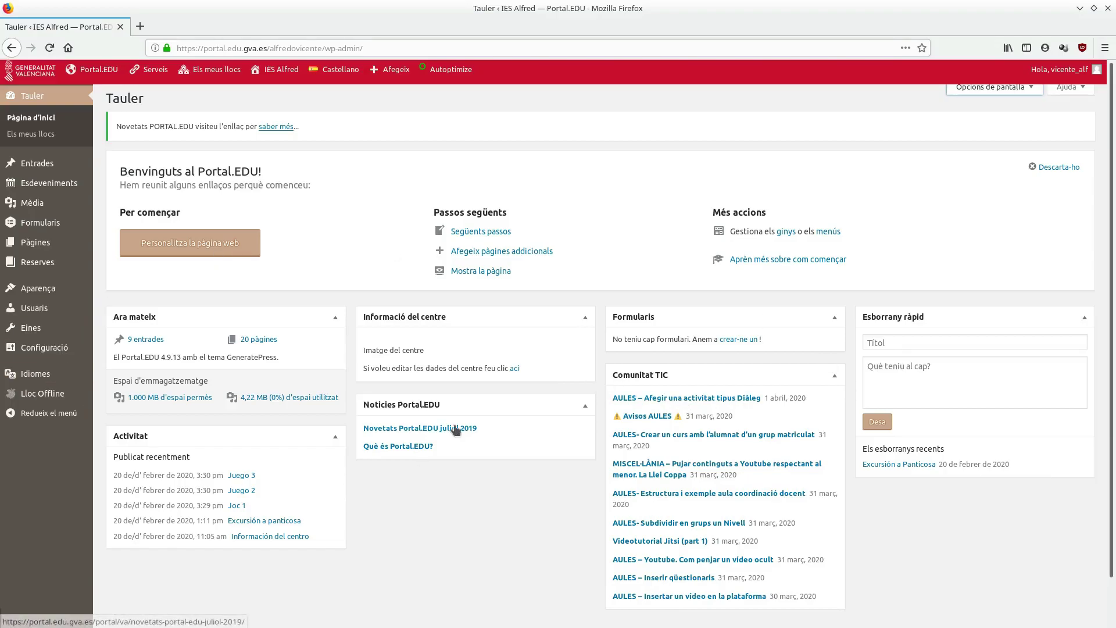
Rearrange the dashboard boxes, placing Comunitat TIC in the fourth column and Esborrany ràpid above Formularis in the third
drag(916, 321, 408, 481)
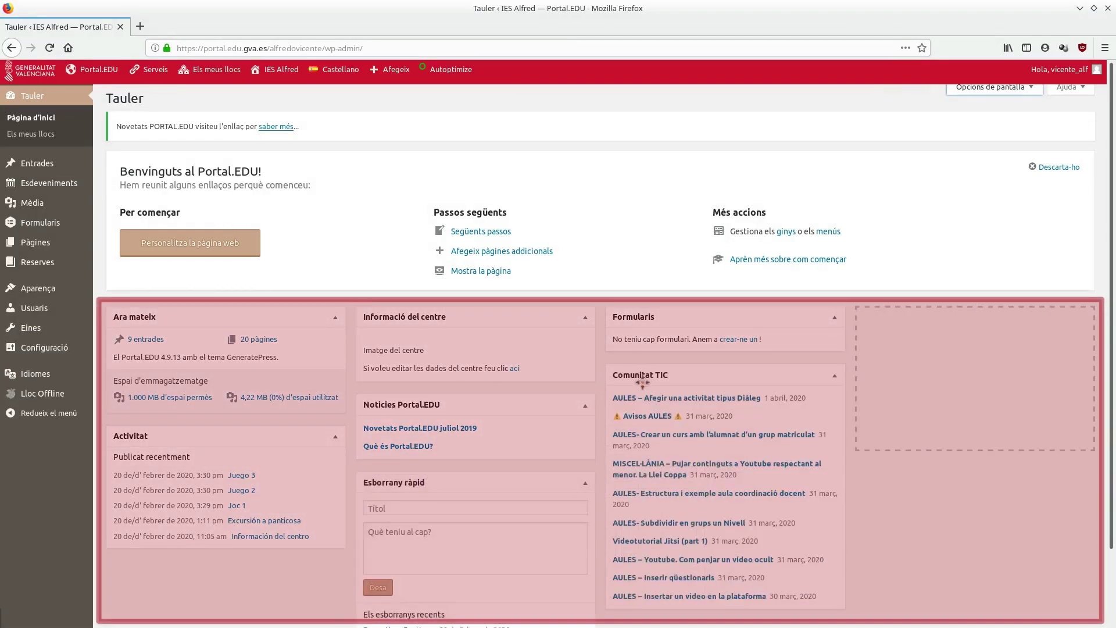
drag(852, 366, 1017, 337)
drag(445, 475, 692, 309)
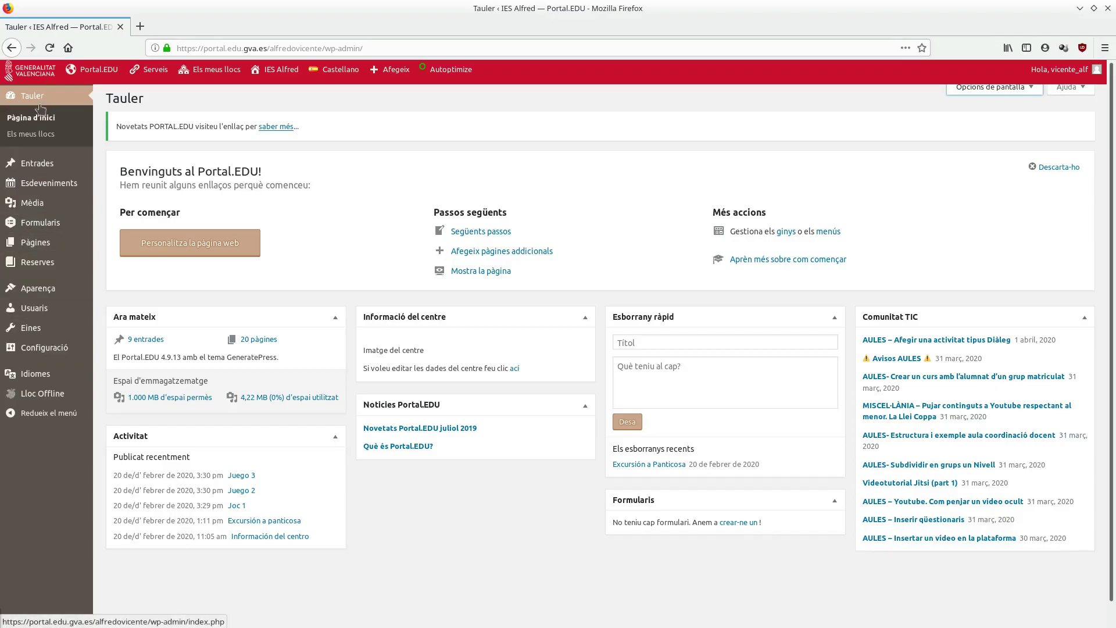
Examine what the admin bar offers under Autoptimize, Portal.EDU, Serveis, Els meus llocs, IES Alfred, Castellano and Afegeix
mouse_move(38, 188)
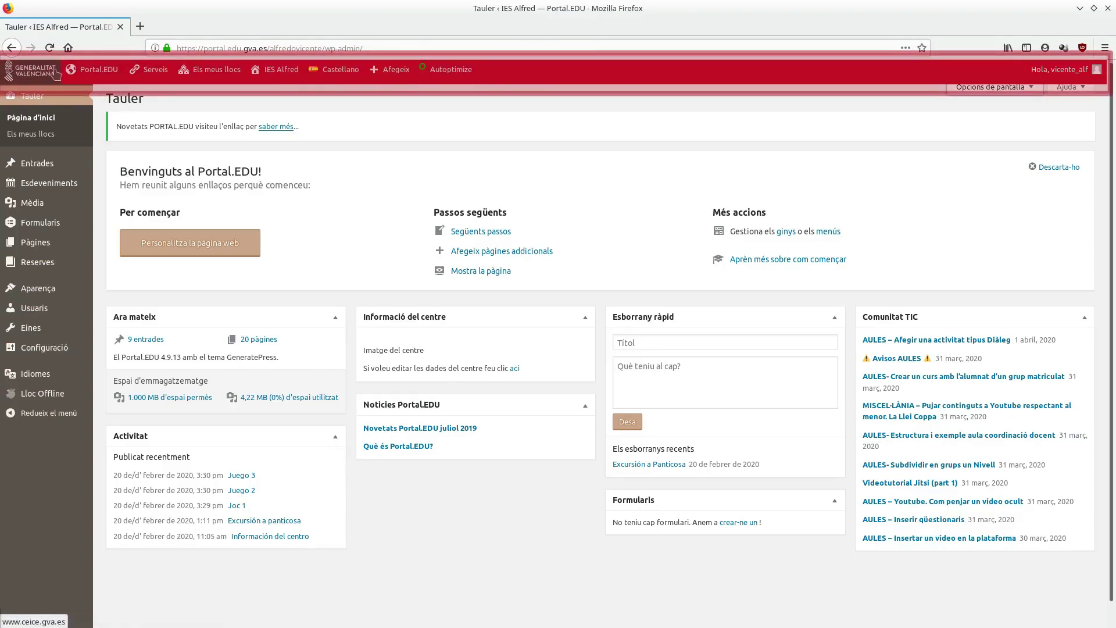
mouse_move(427, 76)
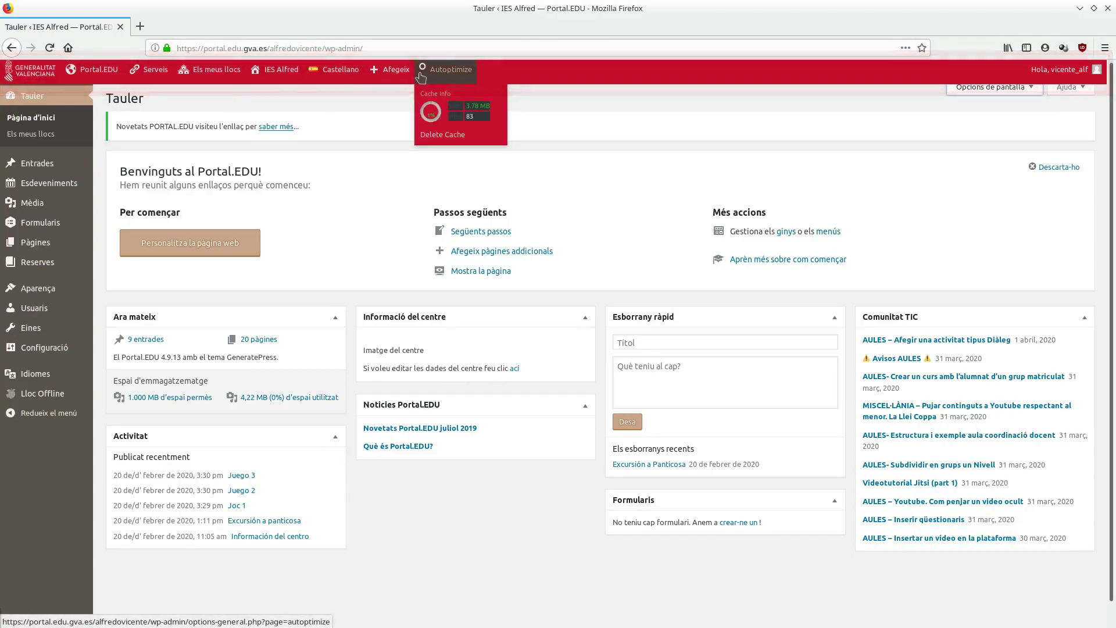
mouse_move(80, 65)
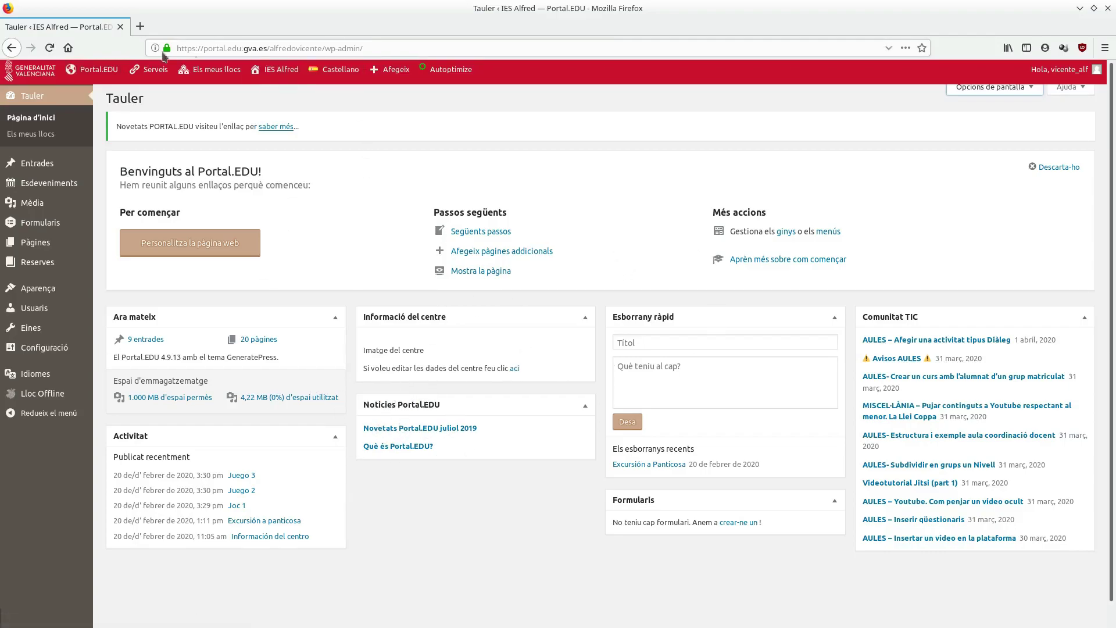
mouse_move(149, 70)
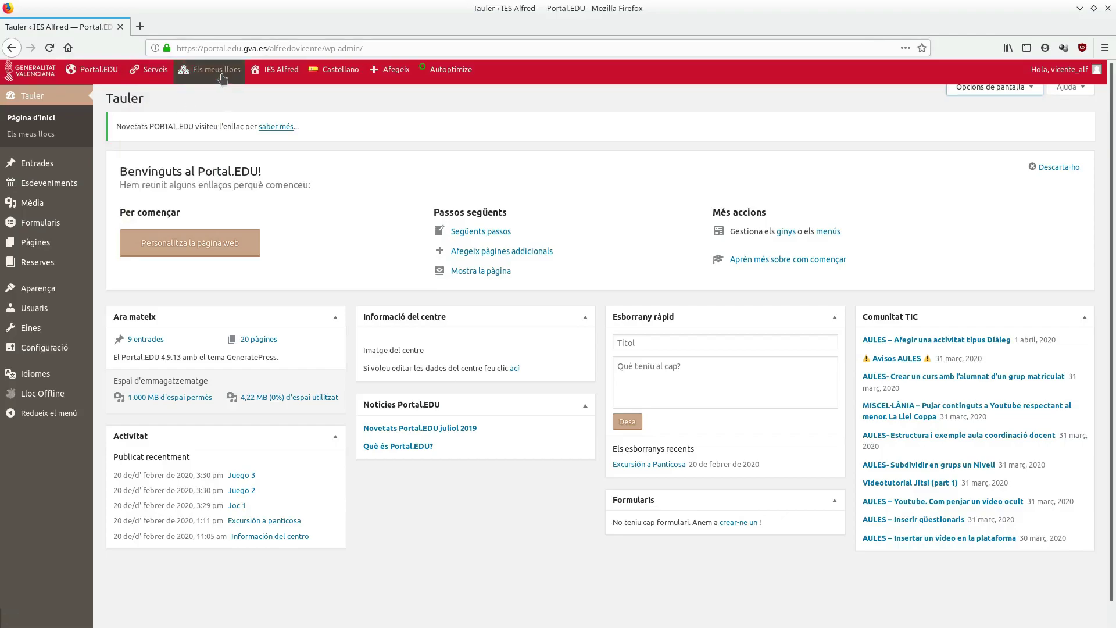
mouse_move(222, 79)
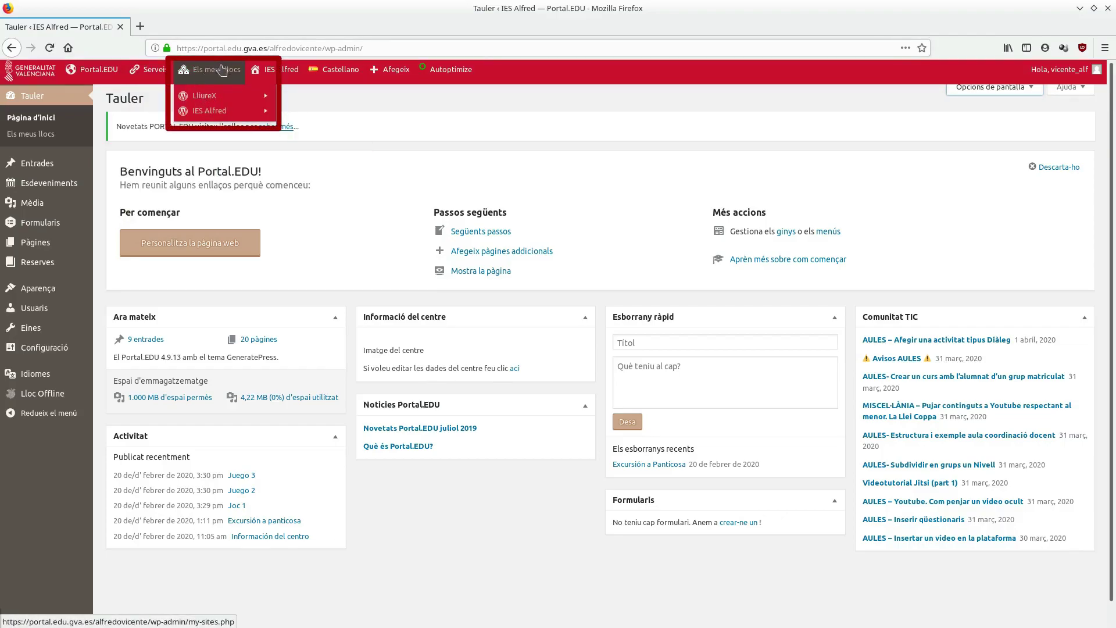
mouse_move(256, 72)
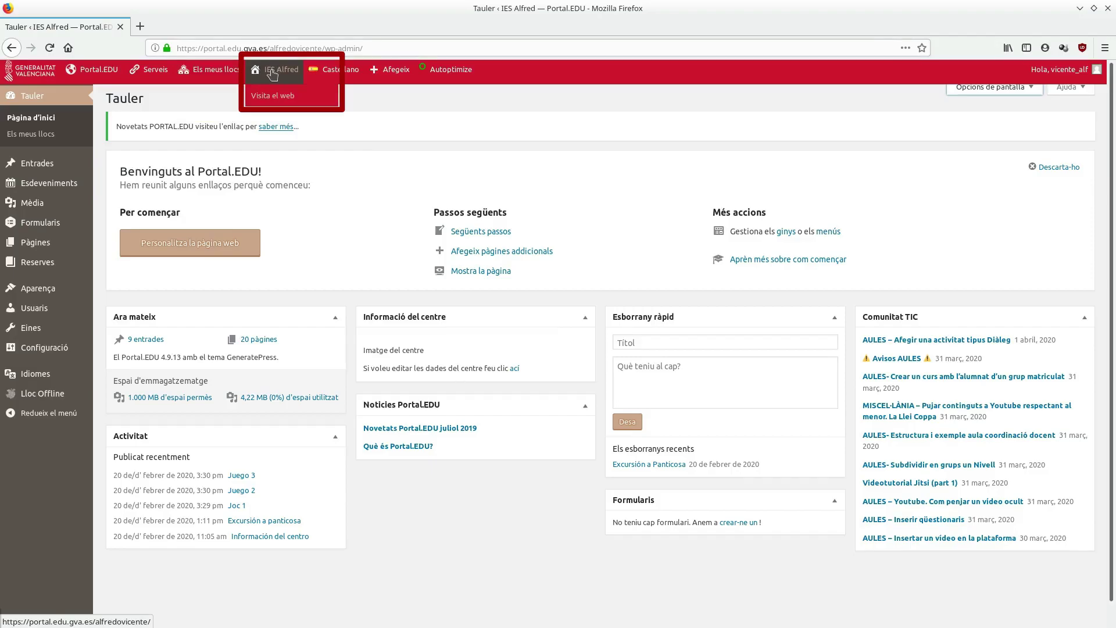
mouse_move(341, 77)
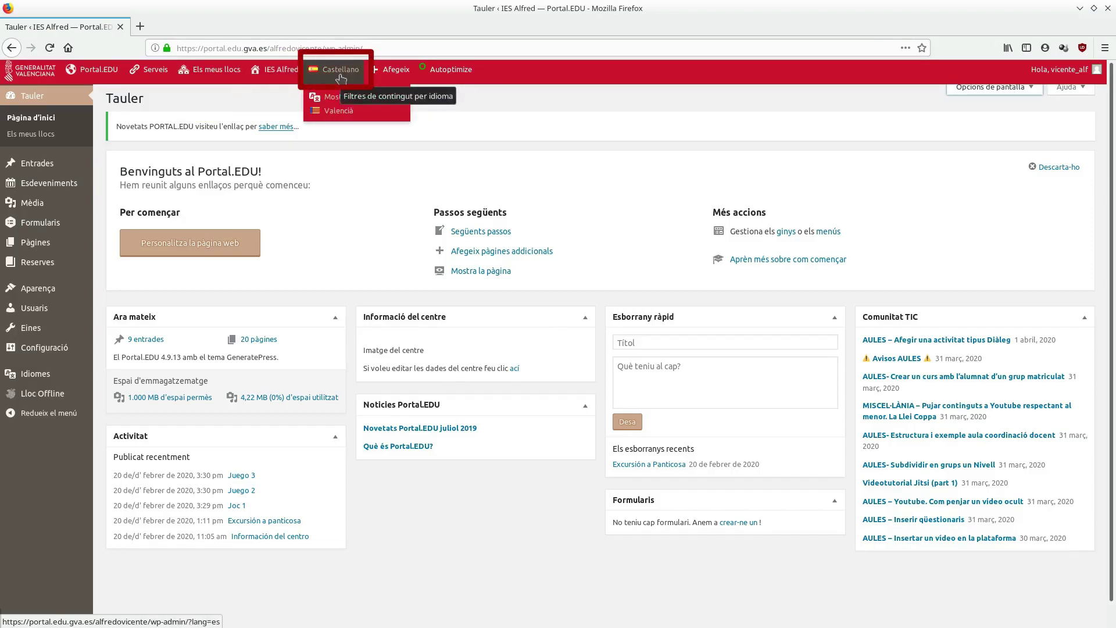
mouse_move(394, 69)
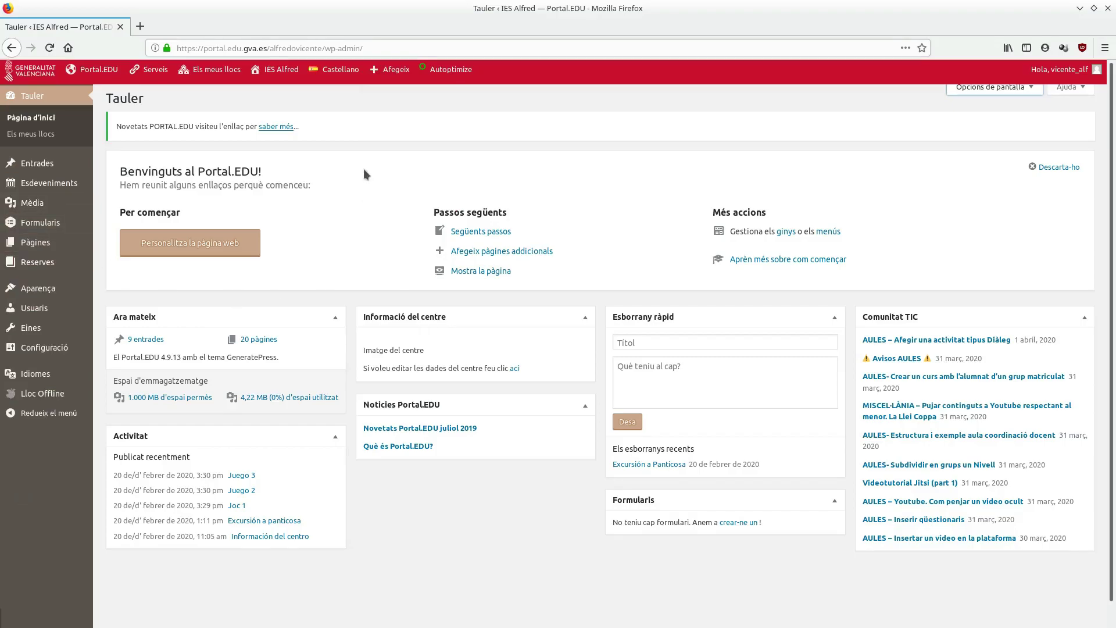
Review the Entrades, Esdeveniments and Pàgines lists and the options offered under Aparença and Usuaris
mouse_move(62, 168)
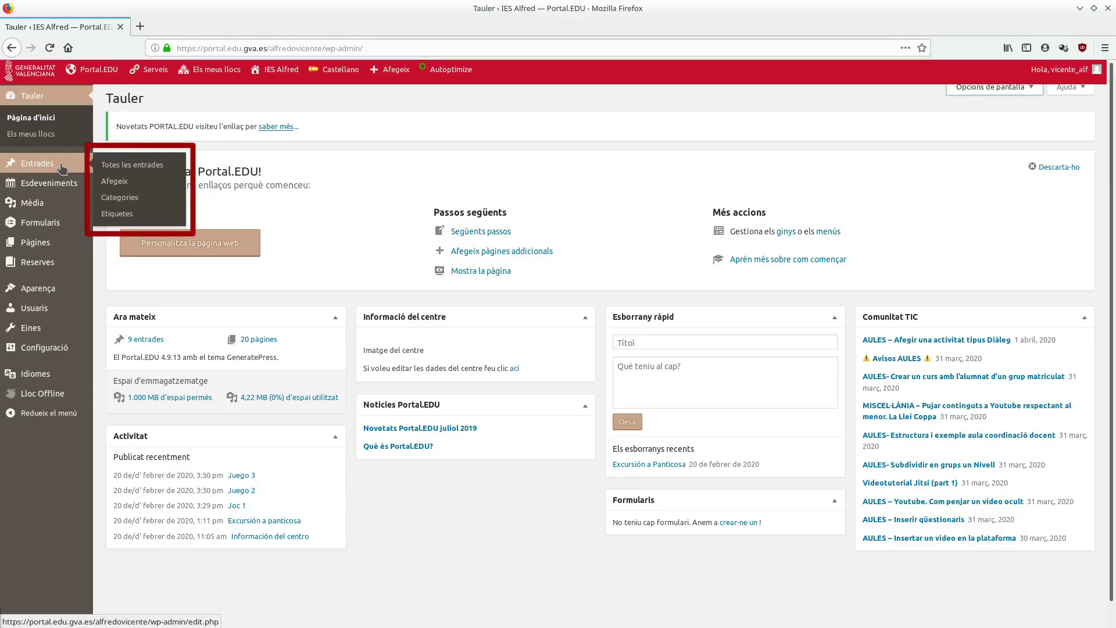
click(62, 168)
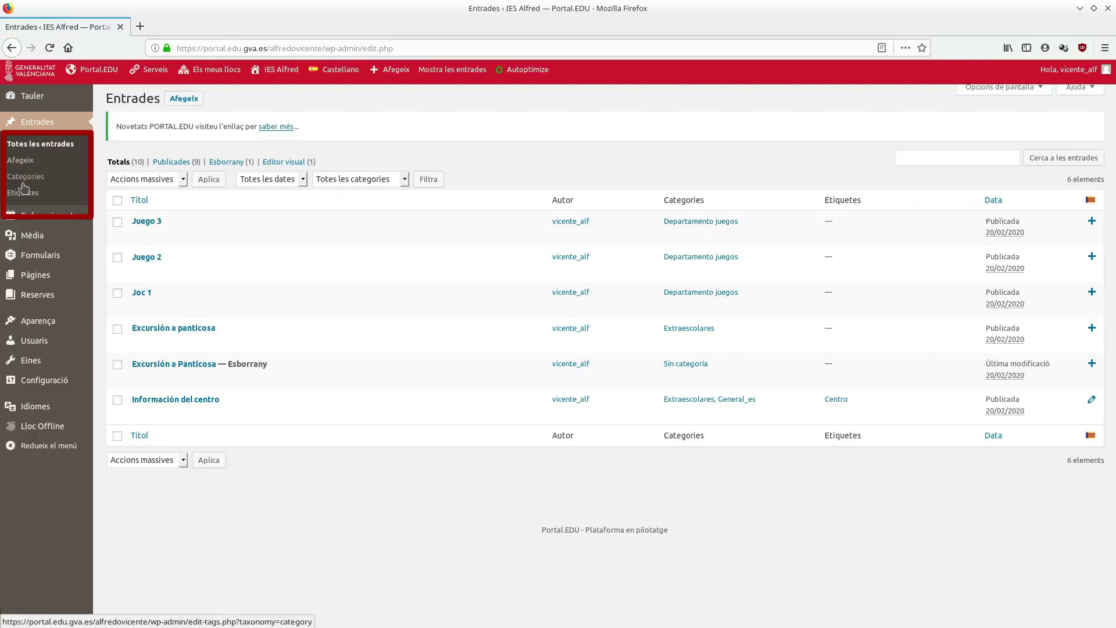
mouse_move(42, 219)
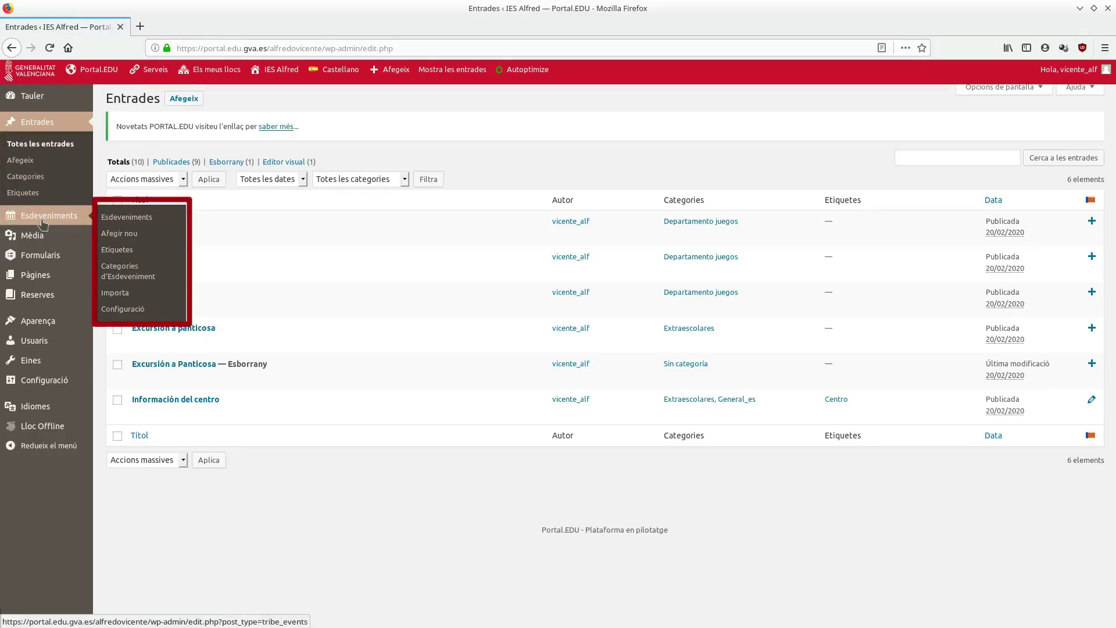
click(42, 223)
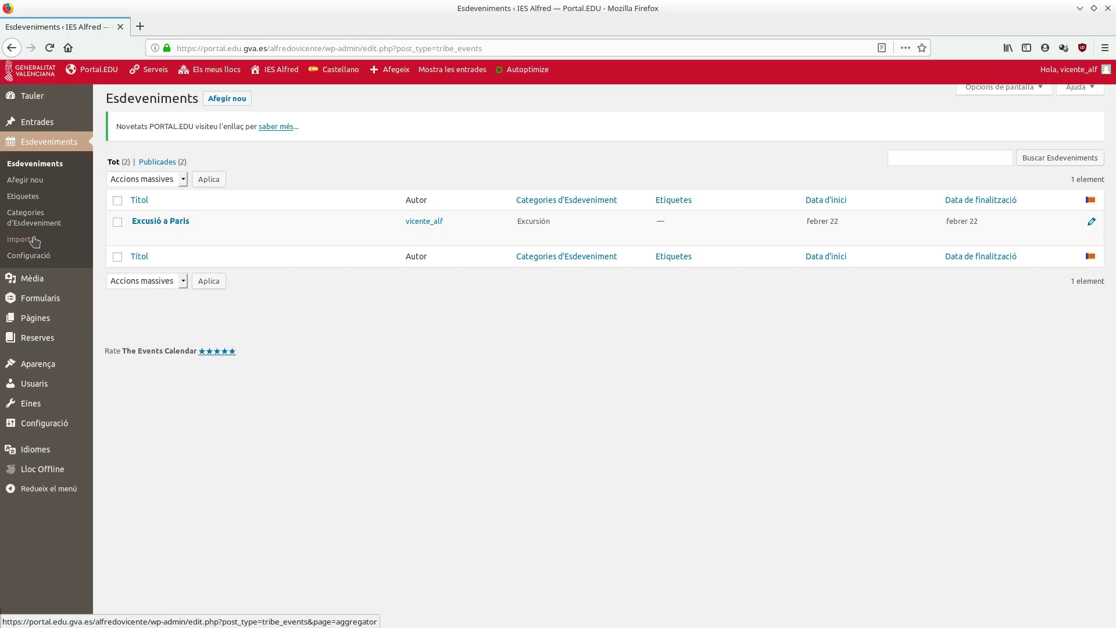
click(56, 121)
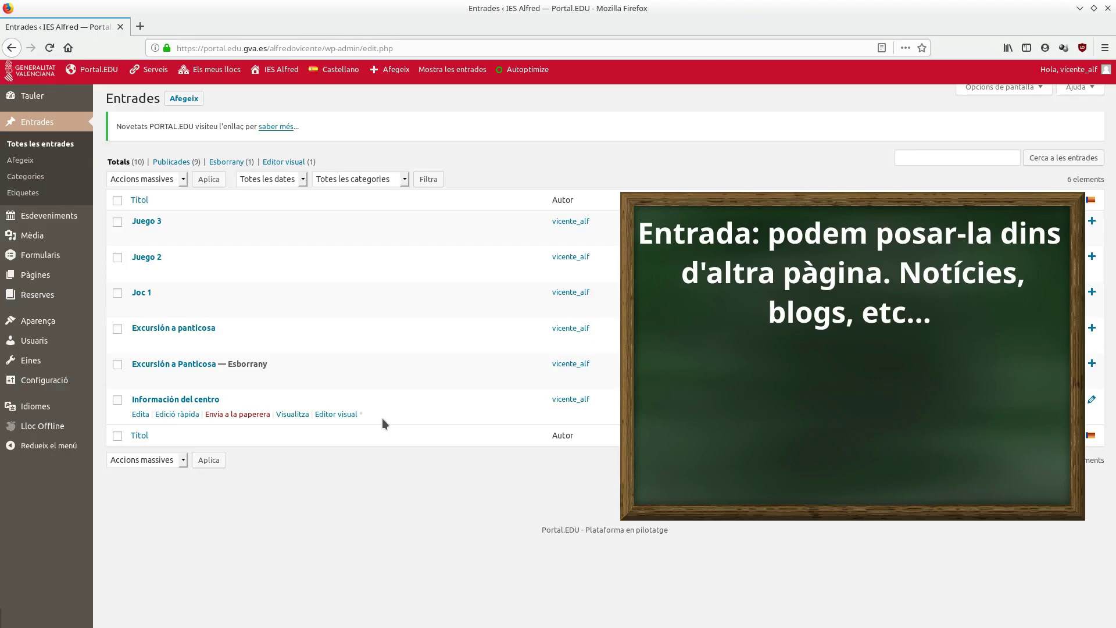
click(34, 278)
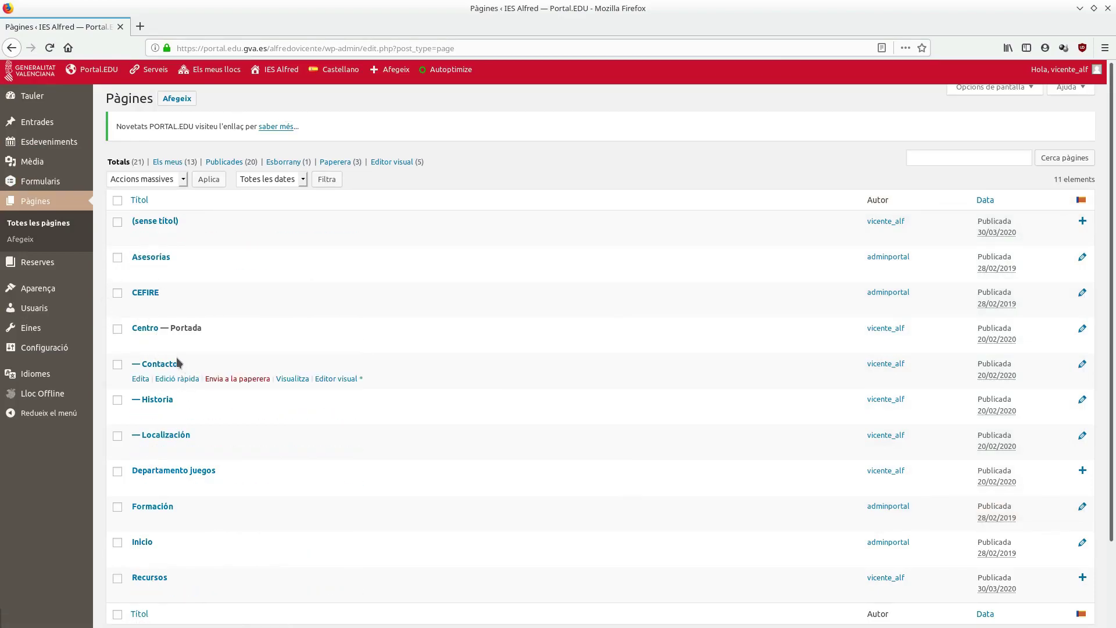
mouse_move(42, 106)
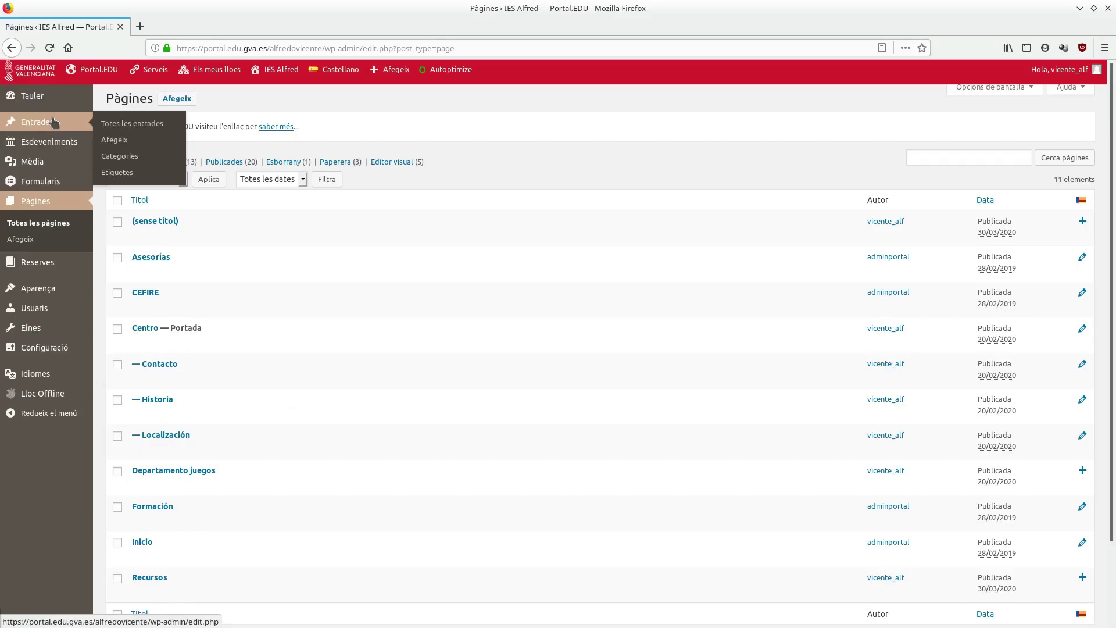
mouse_move(32, 271)
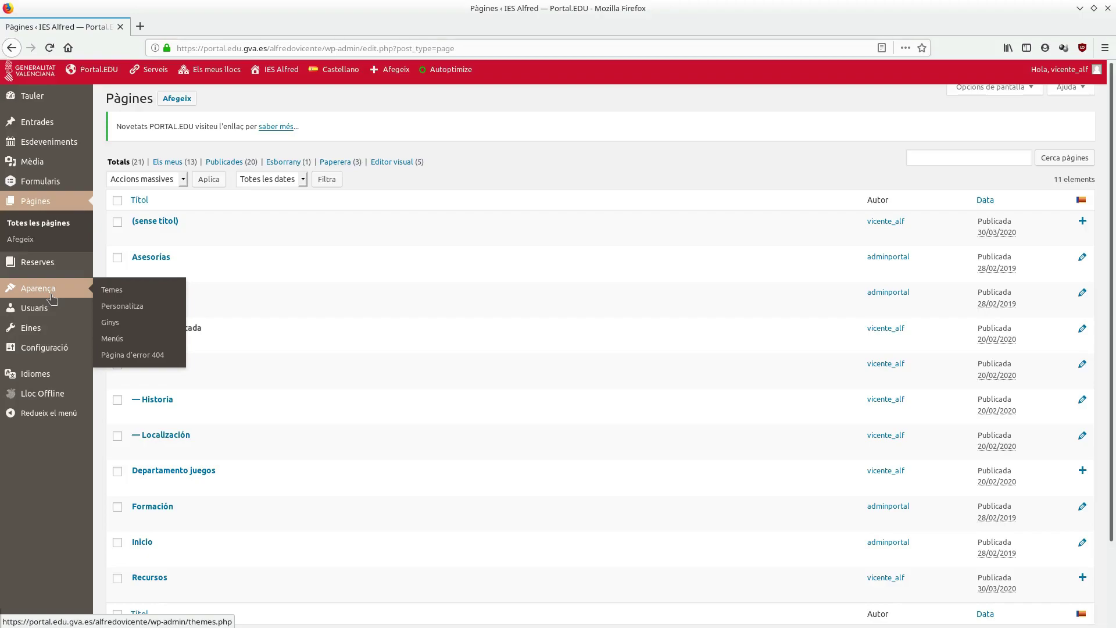
mouse_move(50, 310)
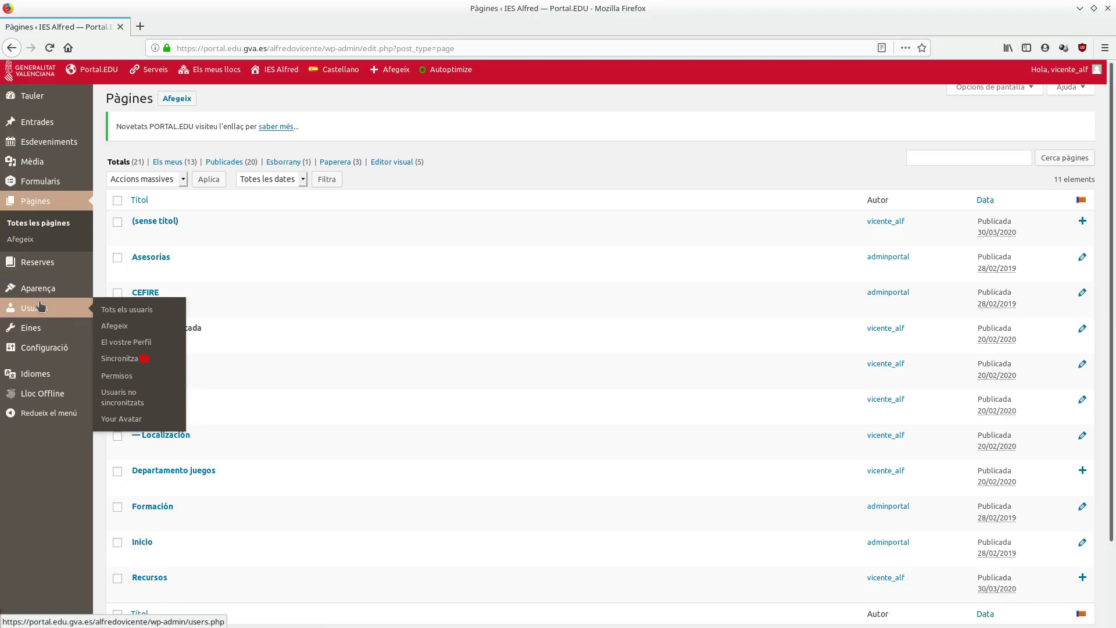
Set the centre's name to IES Alfred in Informació del Centre, have it stored as the website name, and save the data
mouse_move(47, 330)
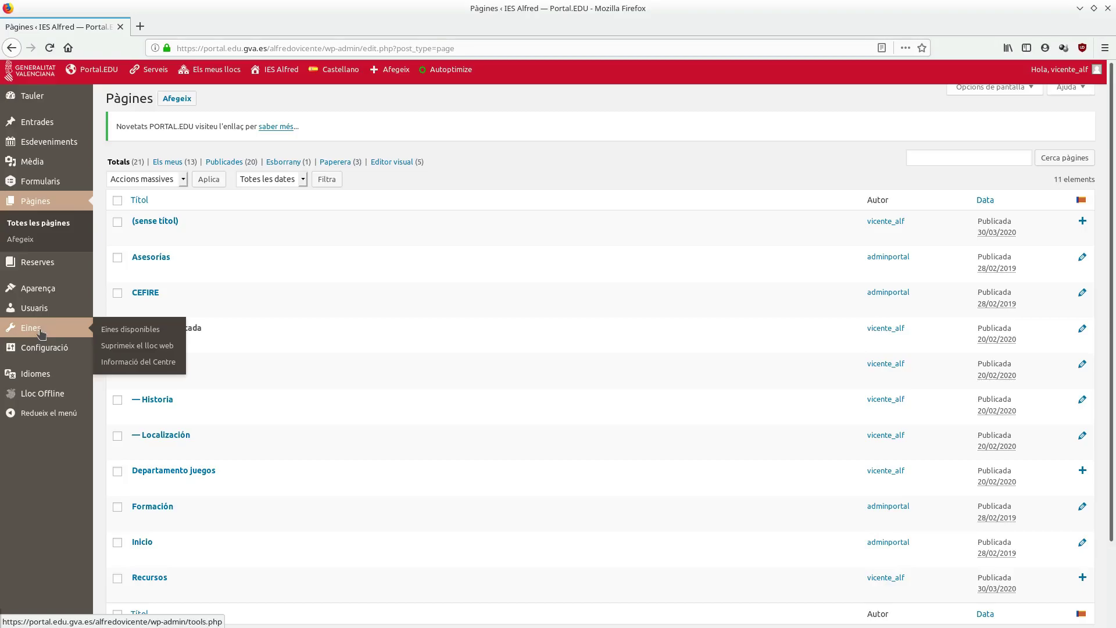
click(153, 365)
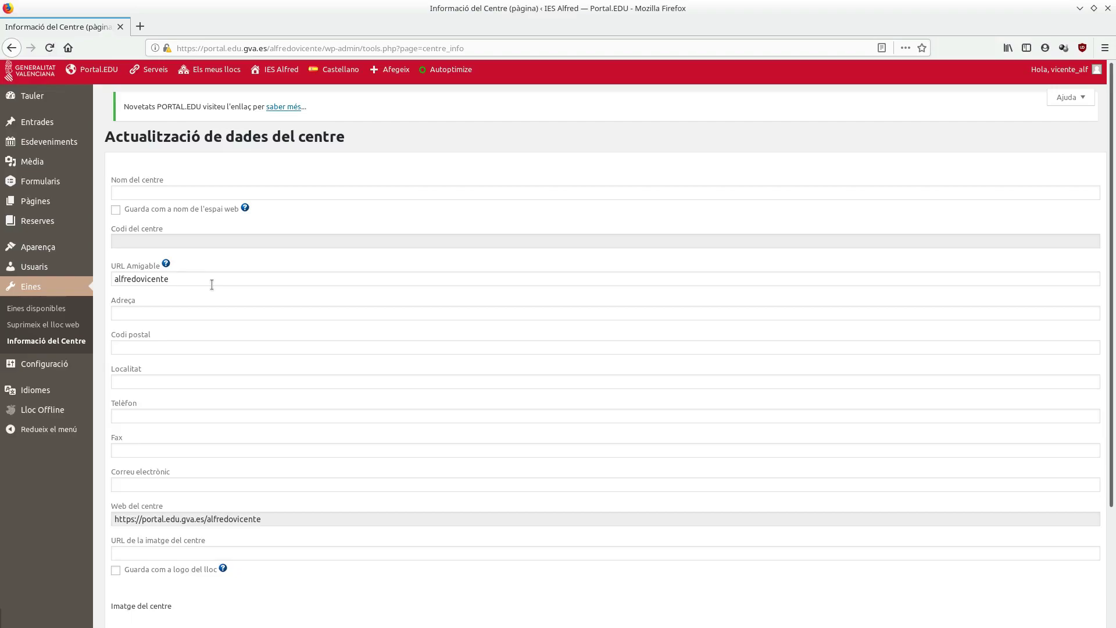
click(215, 192)
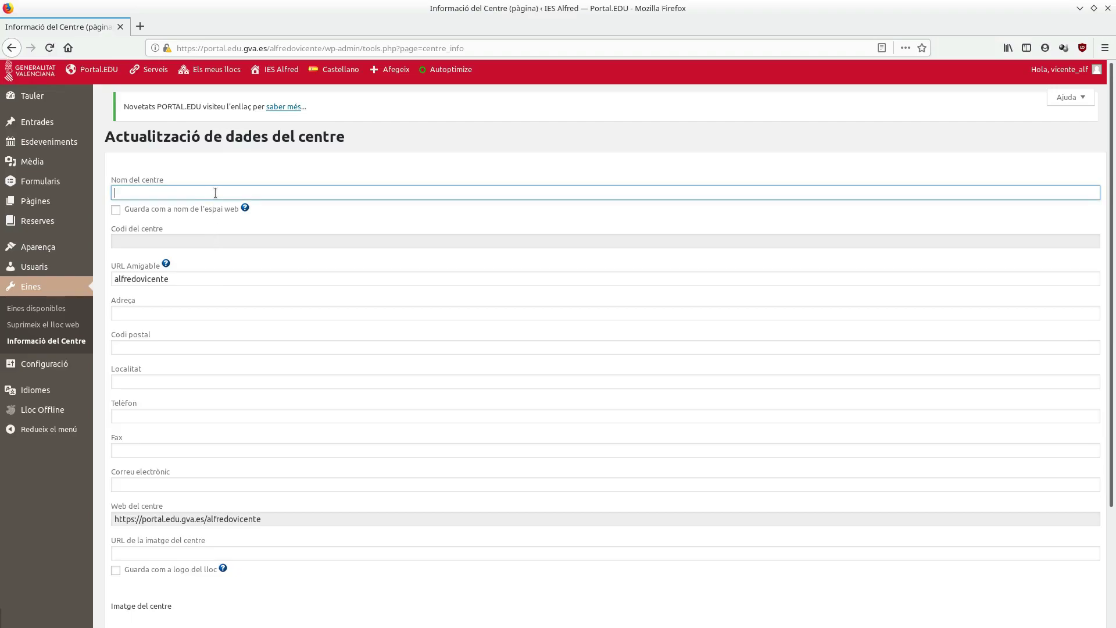
text(IES Alfred)
click(325, 221)
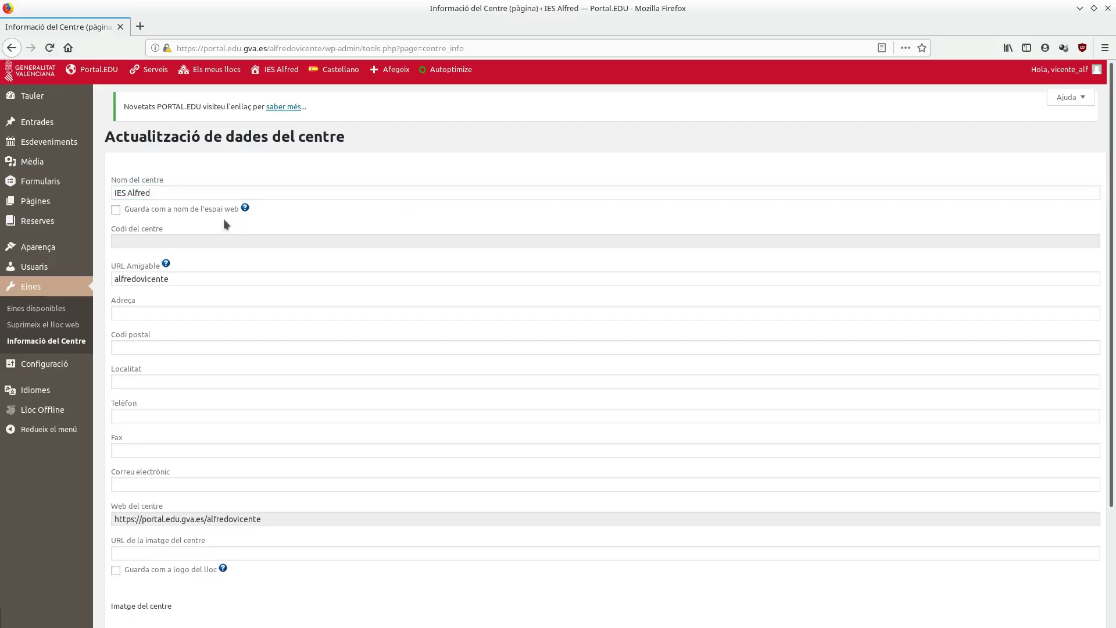
click(115, 210)
scroll(298, 370, down, 3)
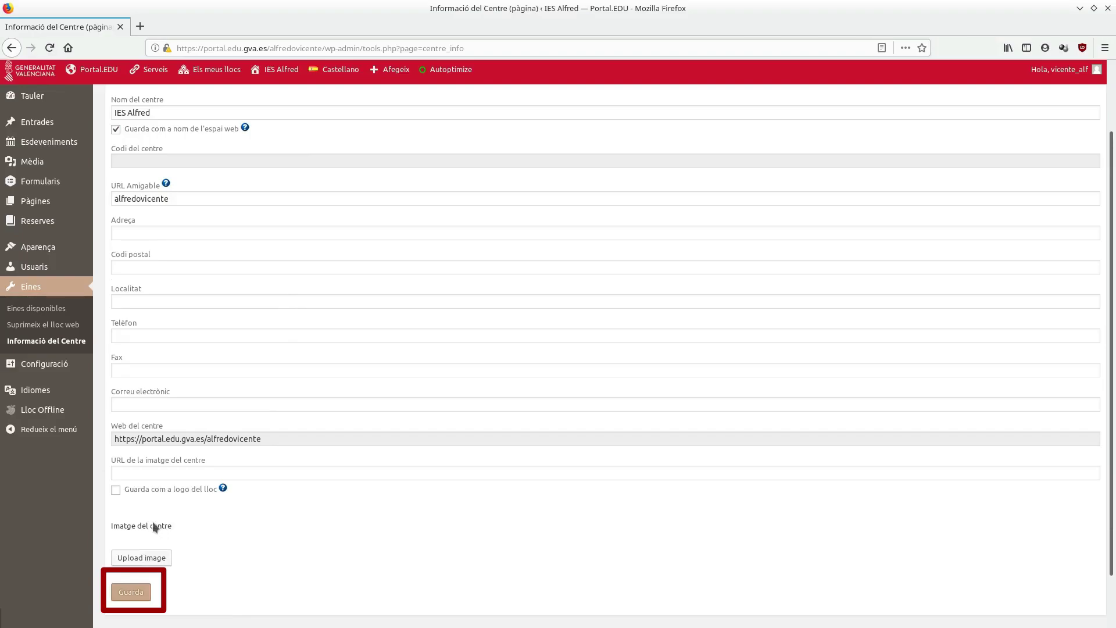
click(145, 593)
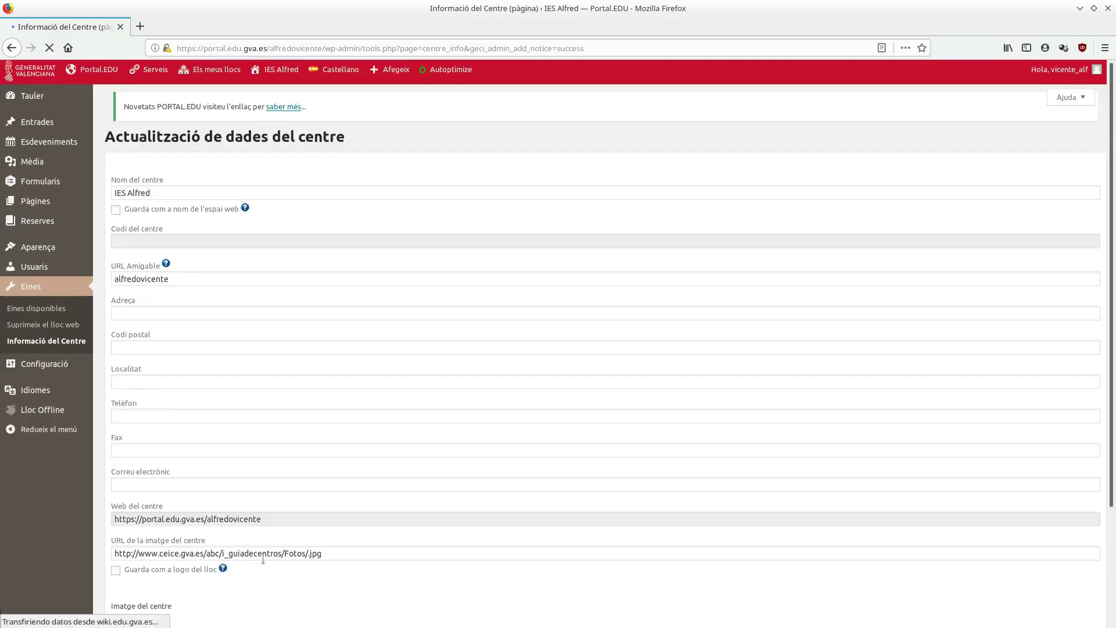
Open the site customizer for the current GeneratePress theme
mouse_move(51, 365)
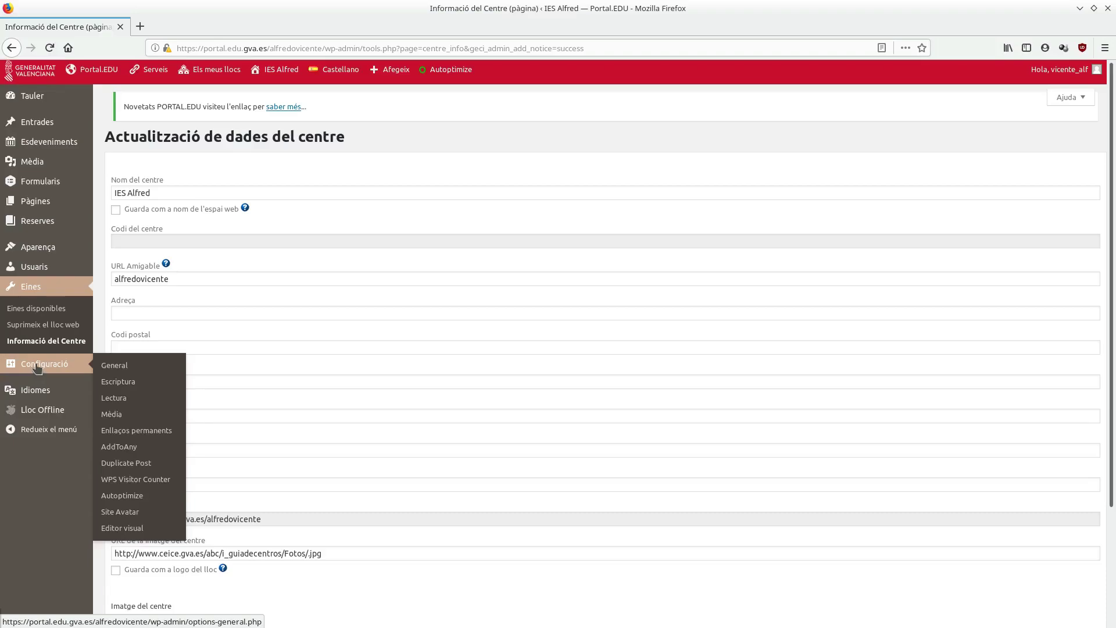
mouse_move(51, 250)
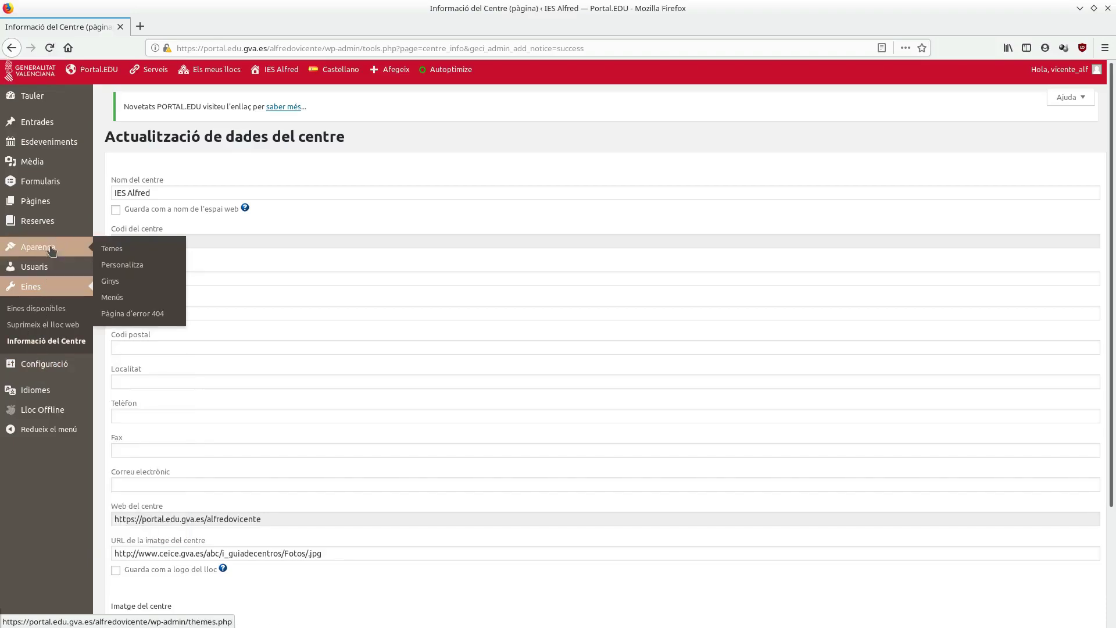
click(50, 250)
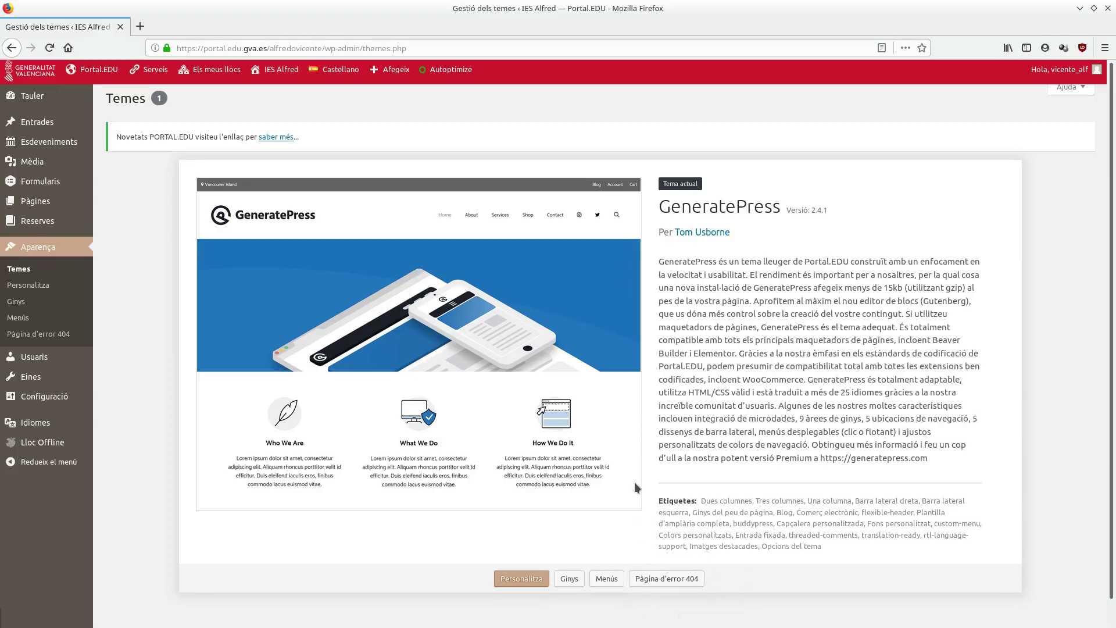
click(519, 580)
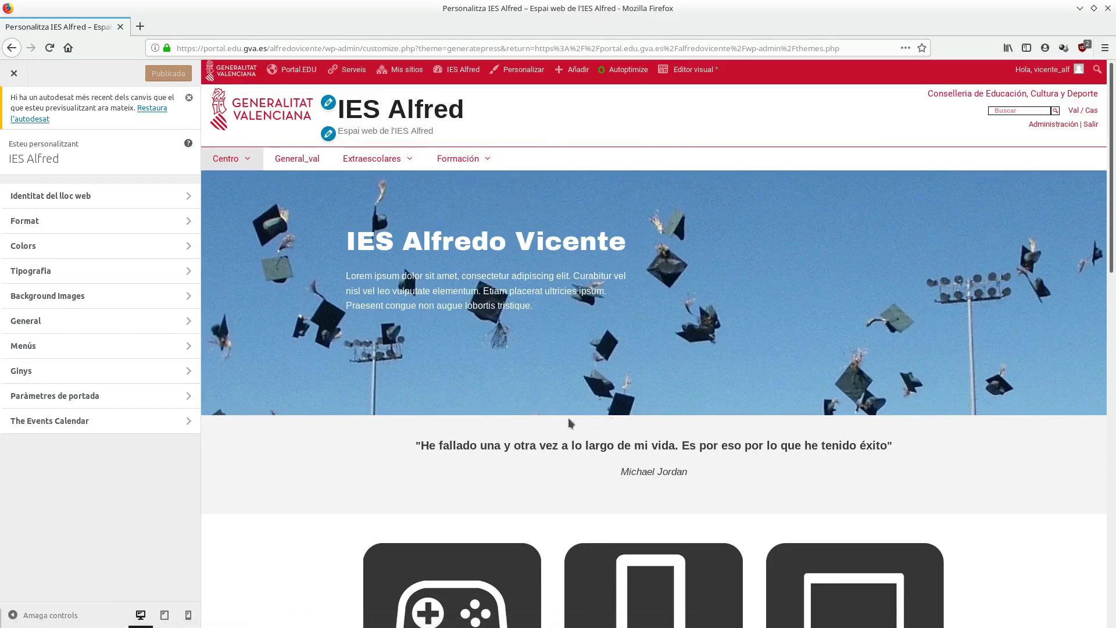
Open the site identity settings (Identitat del lloc web) in the customizer
click(70, 196)
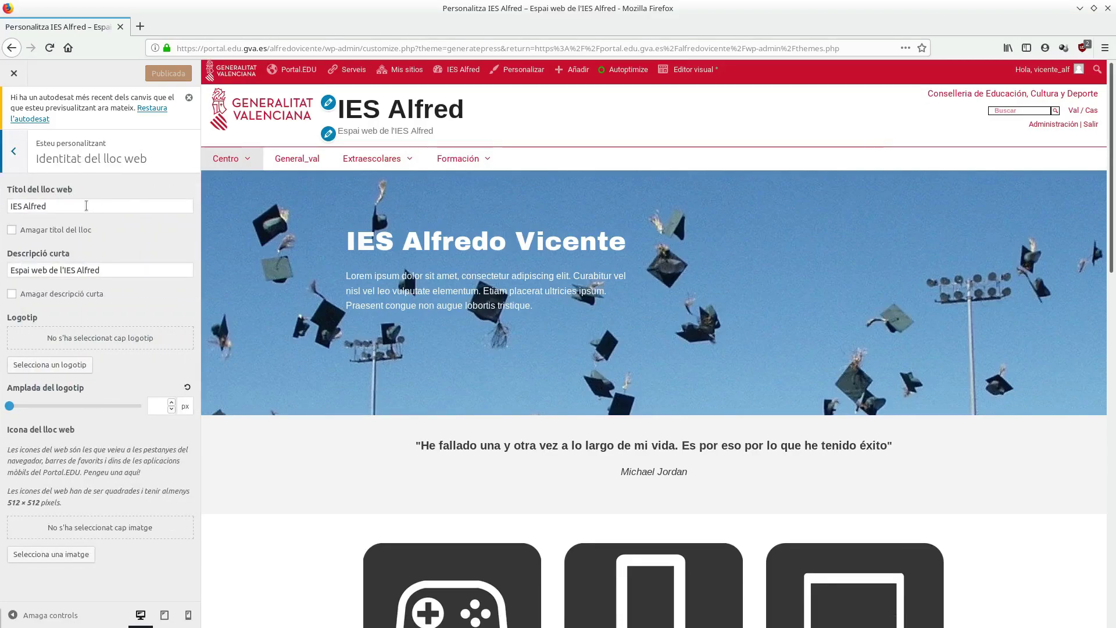
Try the website title IES Alfred 23 and a small edit to the short description, reverting both
click(65, 206)
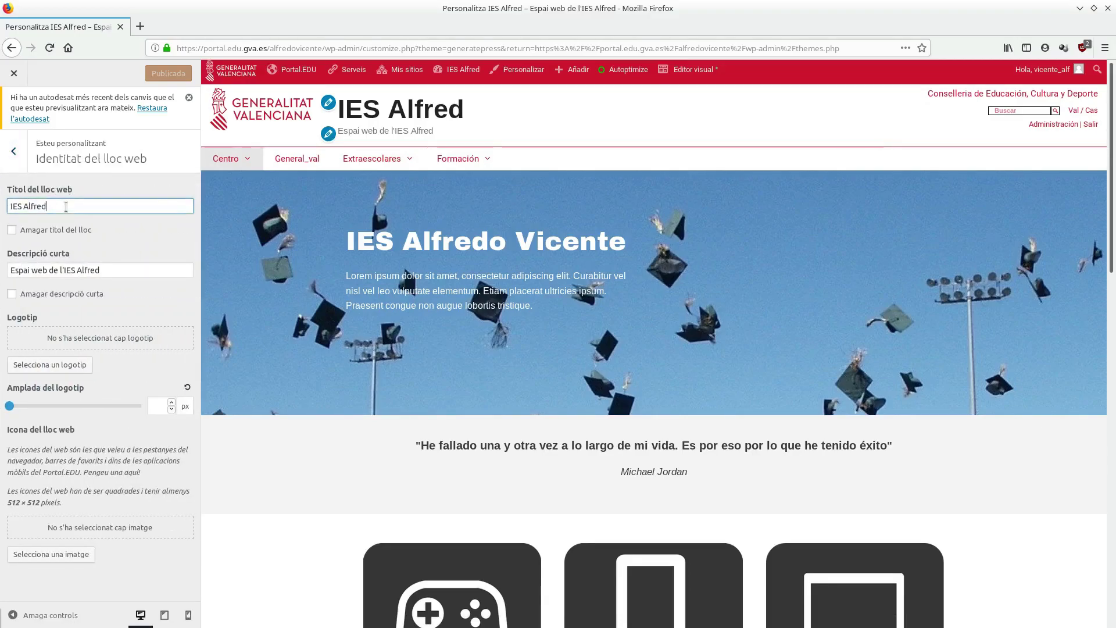
text(23)
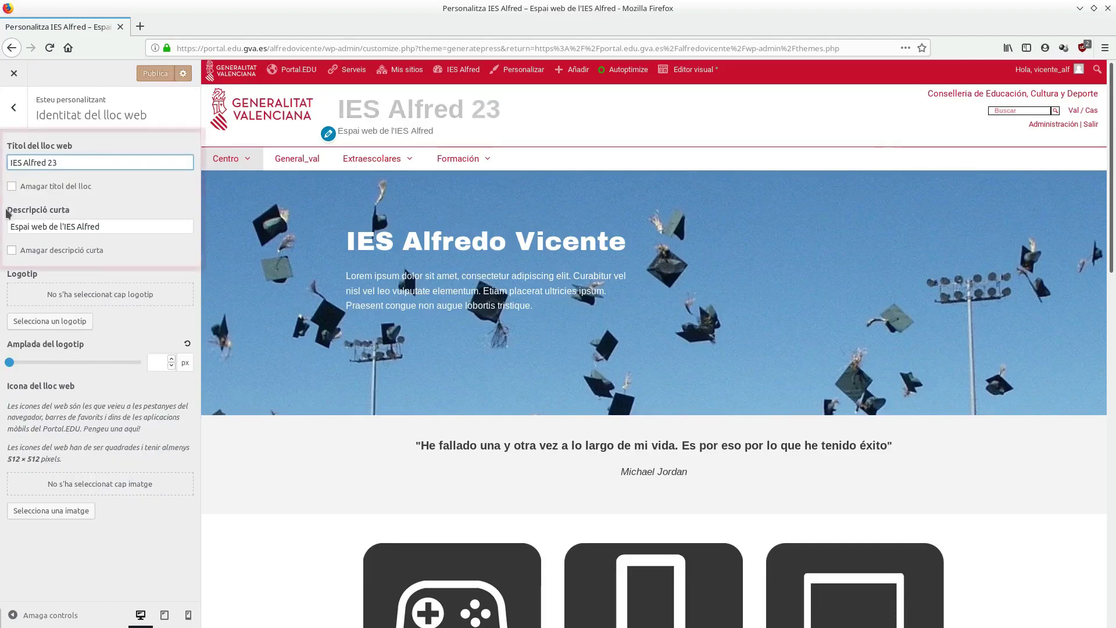
key(BackSpace)
key(BackSpace)
key(BackSpace)
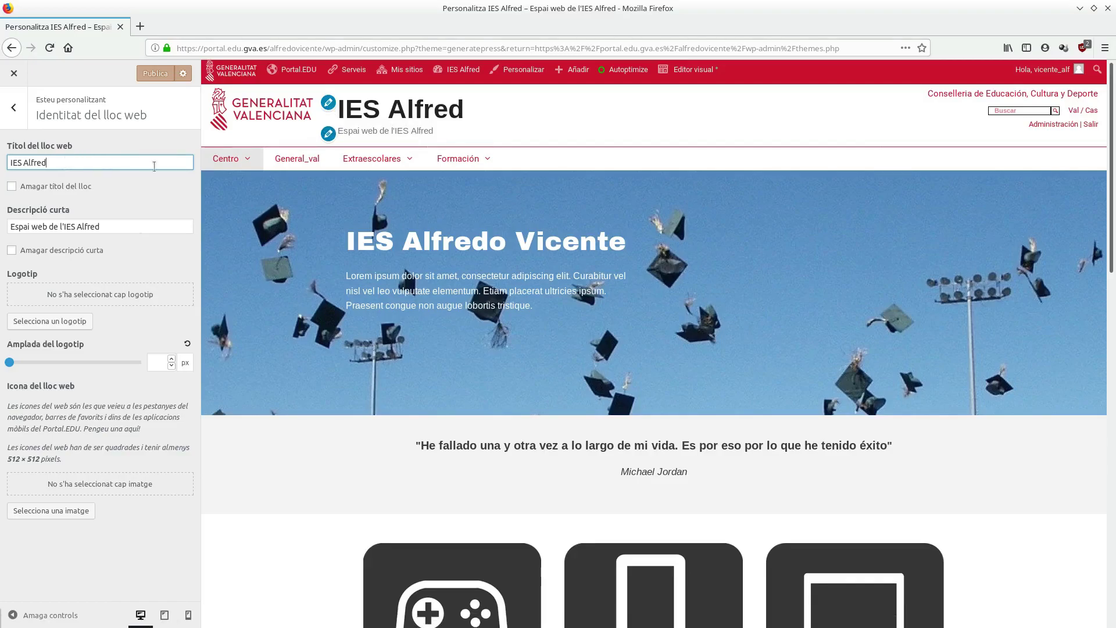
click(123, 226)
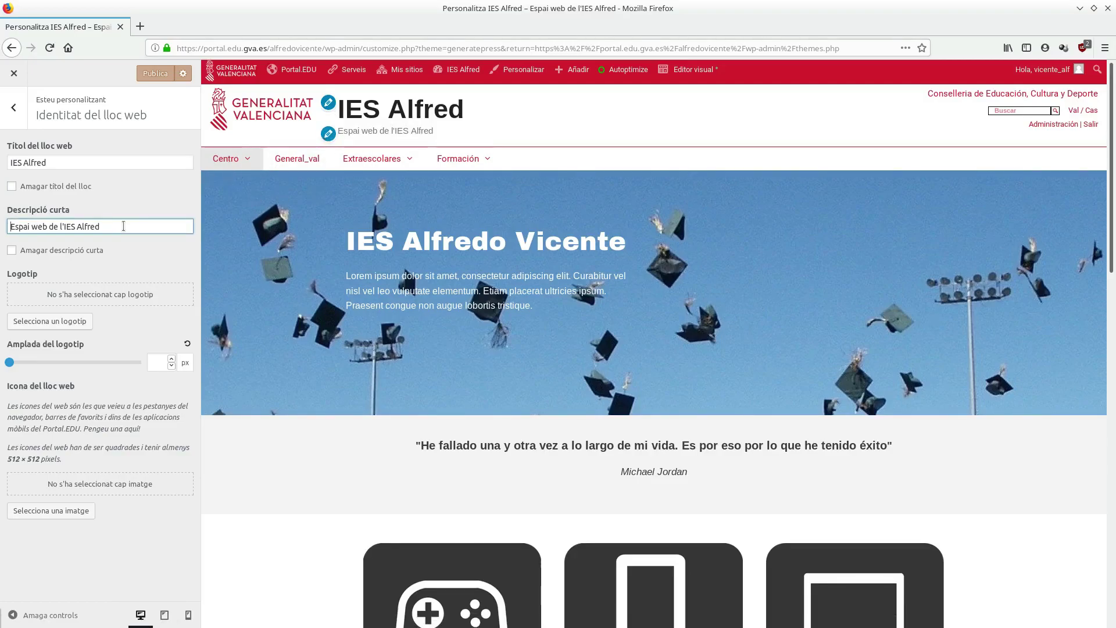
text(2)
key(BackSpace)
key(BackSpace)
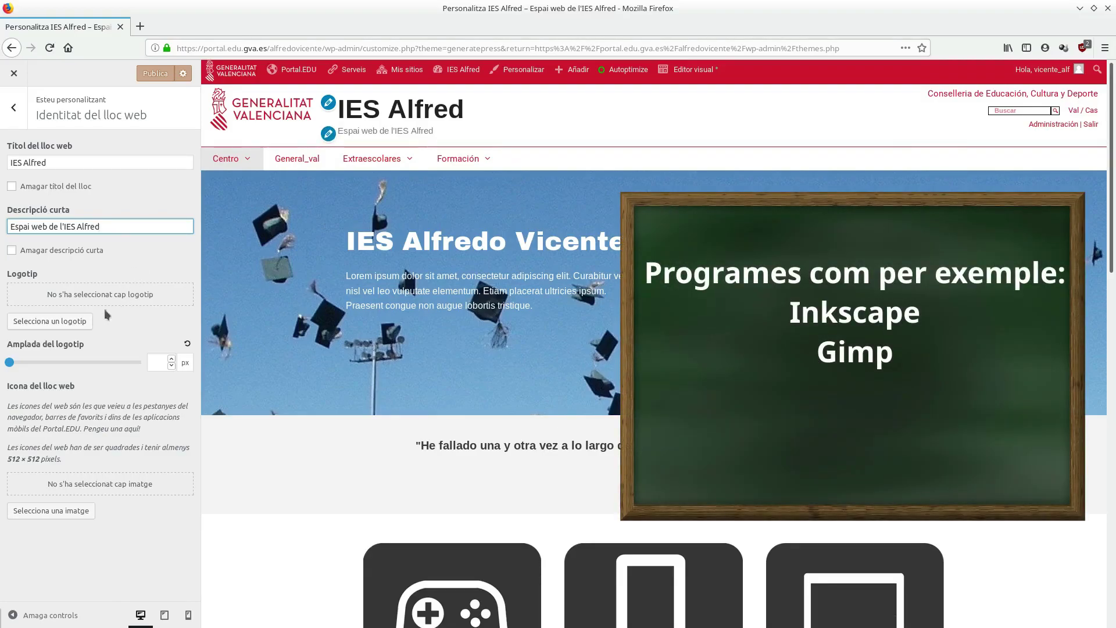
Set the red IES Alfred image text38-2.png from the media library as the site logo, without cropping it
click(61, 321)
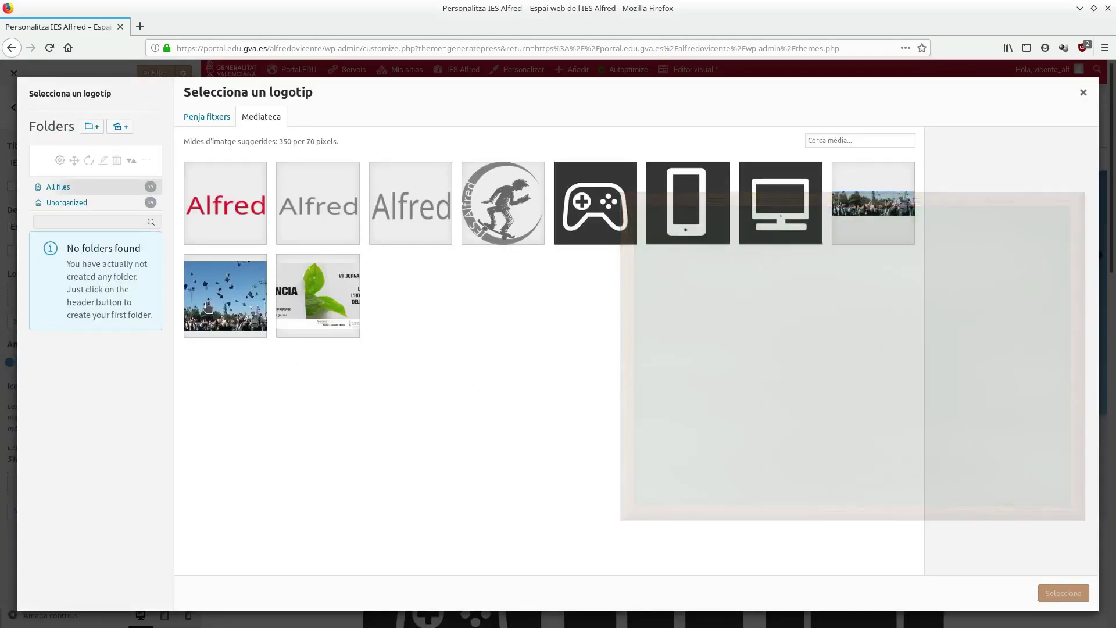
click(227, 218)
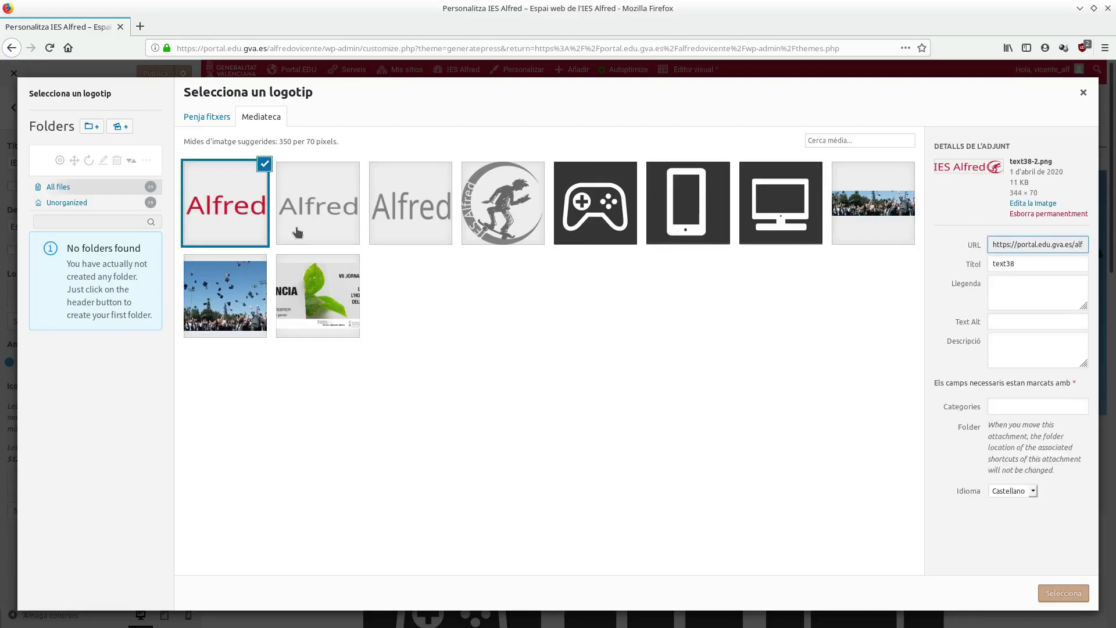
click(1077, 593)
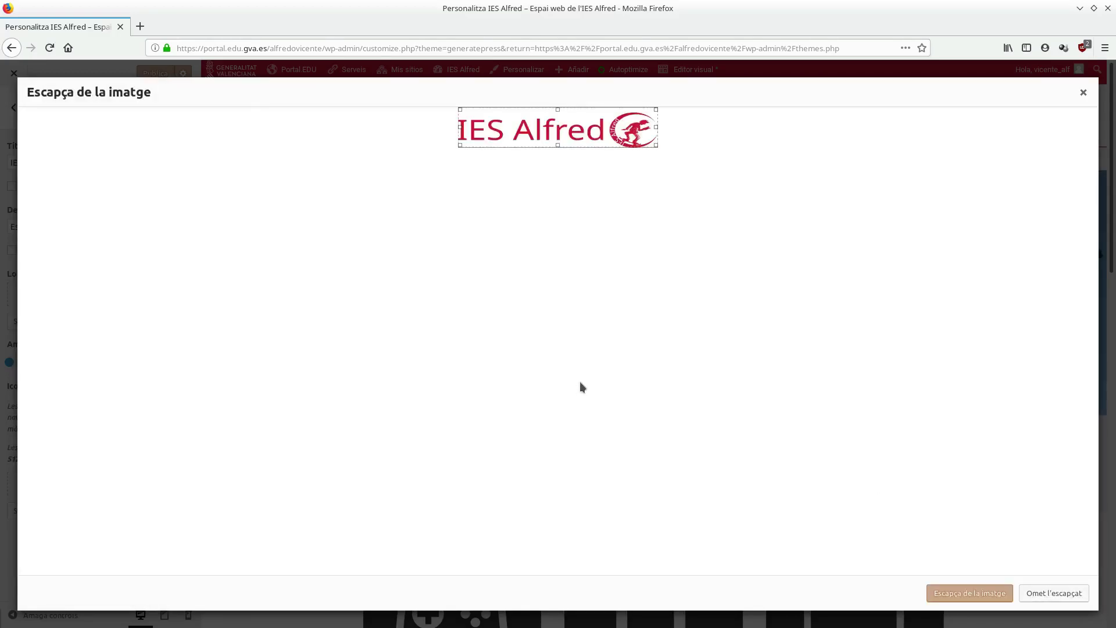
click(1069, 596)
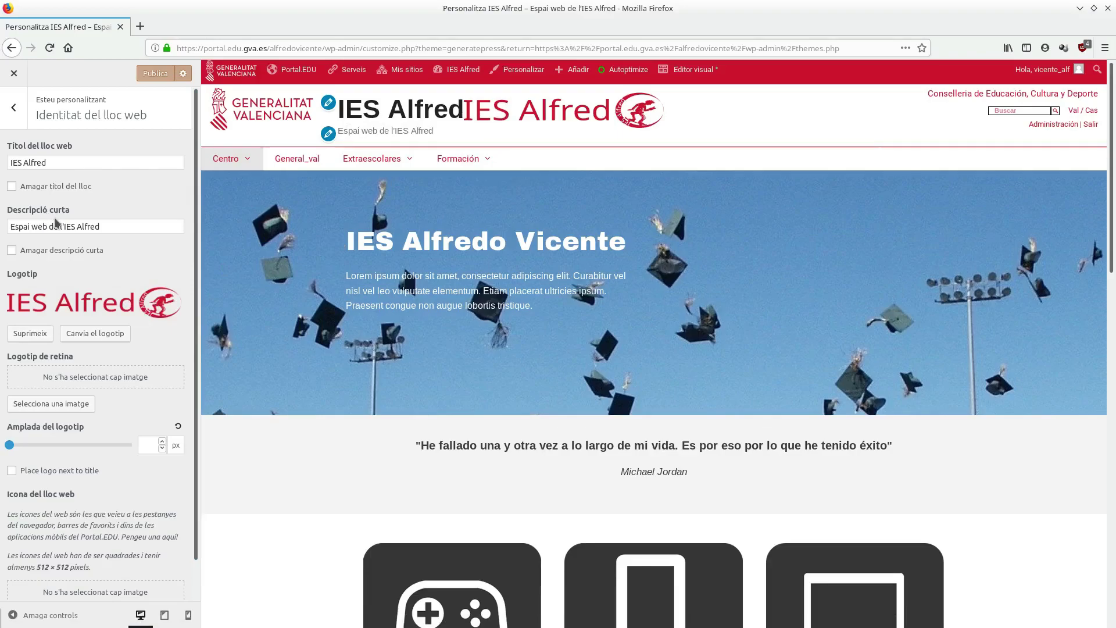
Clear the website title and the short description so that only the logo identifies the site in the header
scroll(54, 218, down, 1)
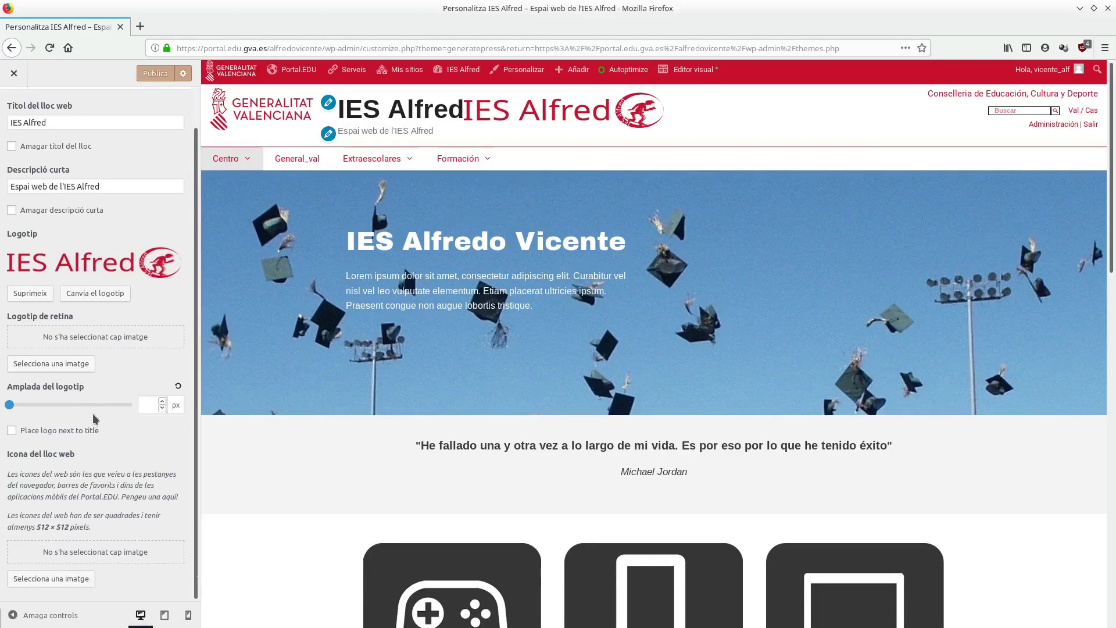
scroll(103, 240, up, 1)
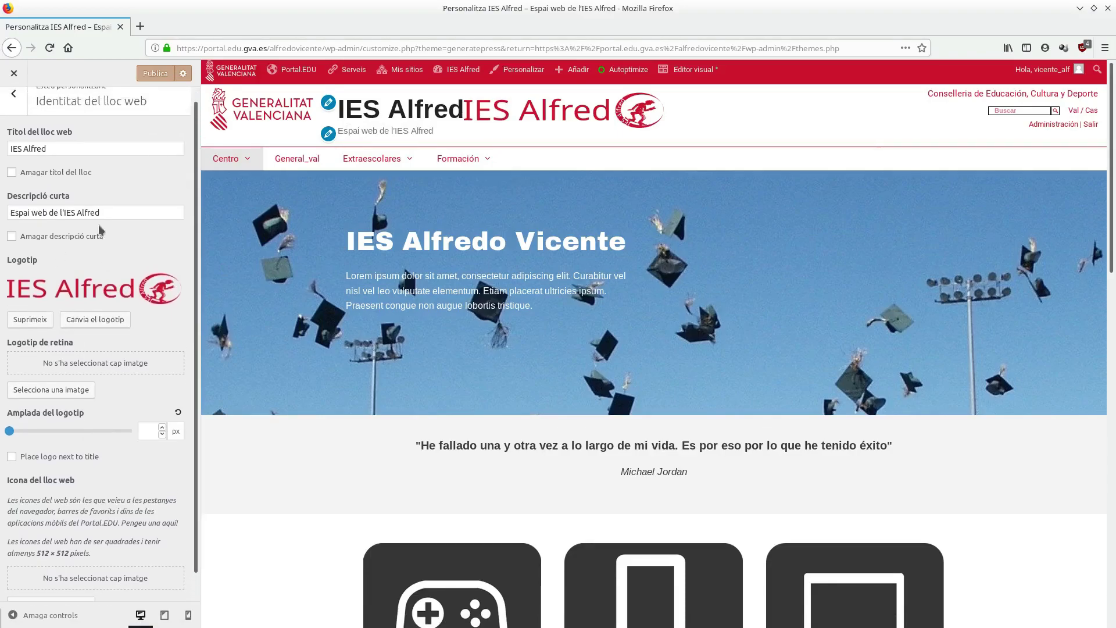
drag(47, 150, 1, 150)
key(BackSpace)
drag(108, 214, 8, 214)
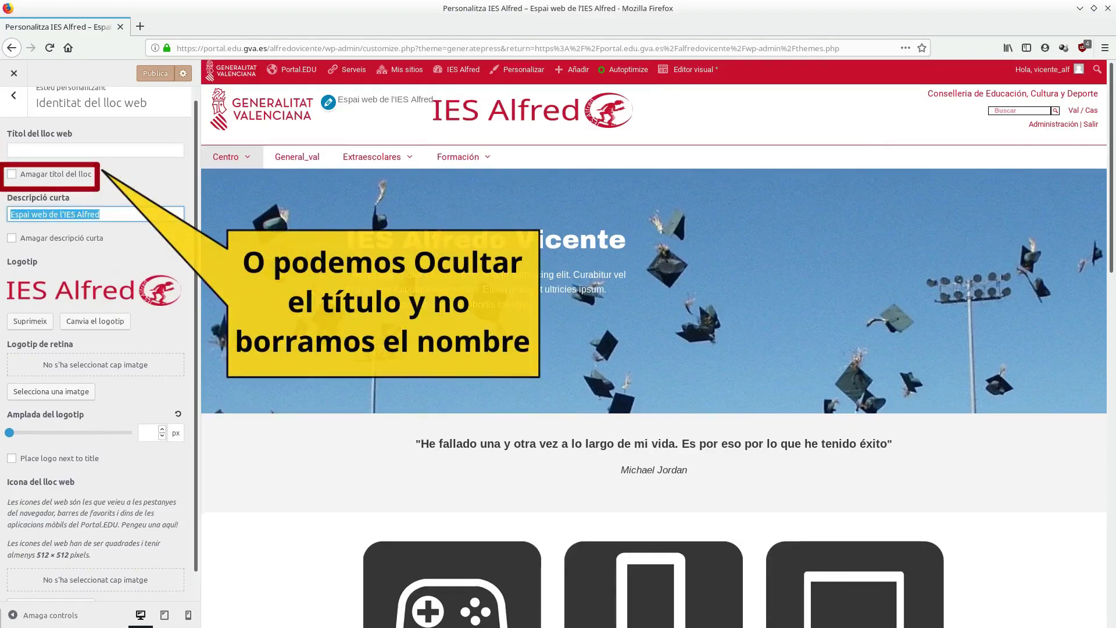
key(BackSpace)
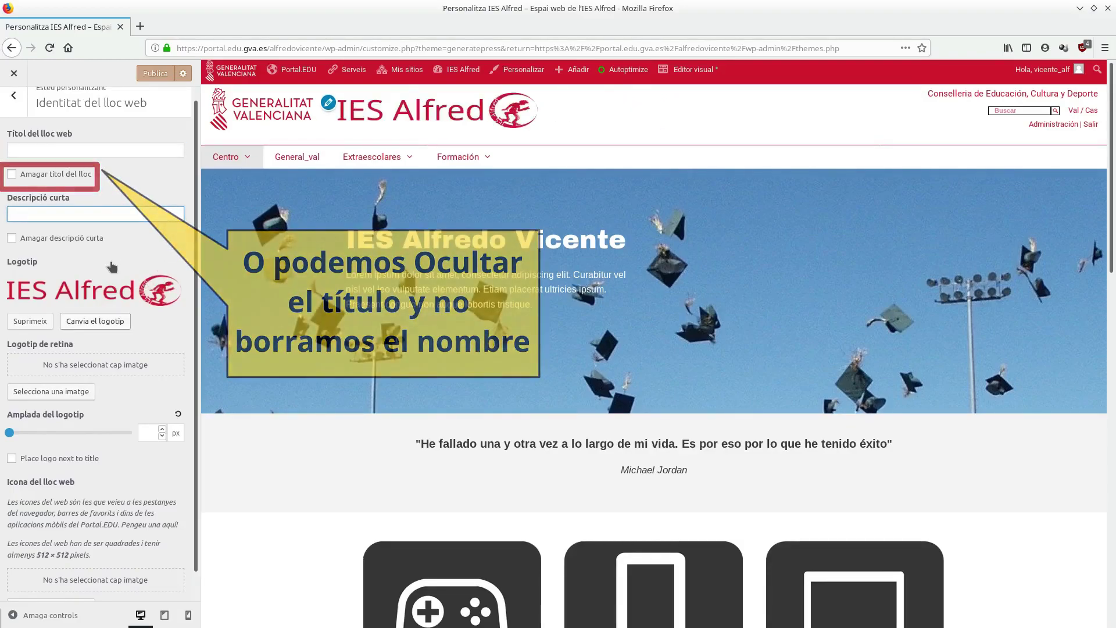
Open and dismiss the logo replacement dialog, and try a logo width of 290 px before resetting it to the default
click(65, 324)
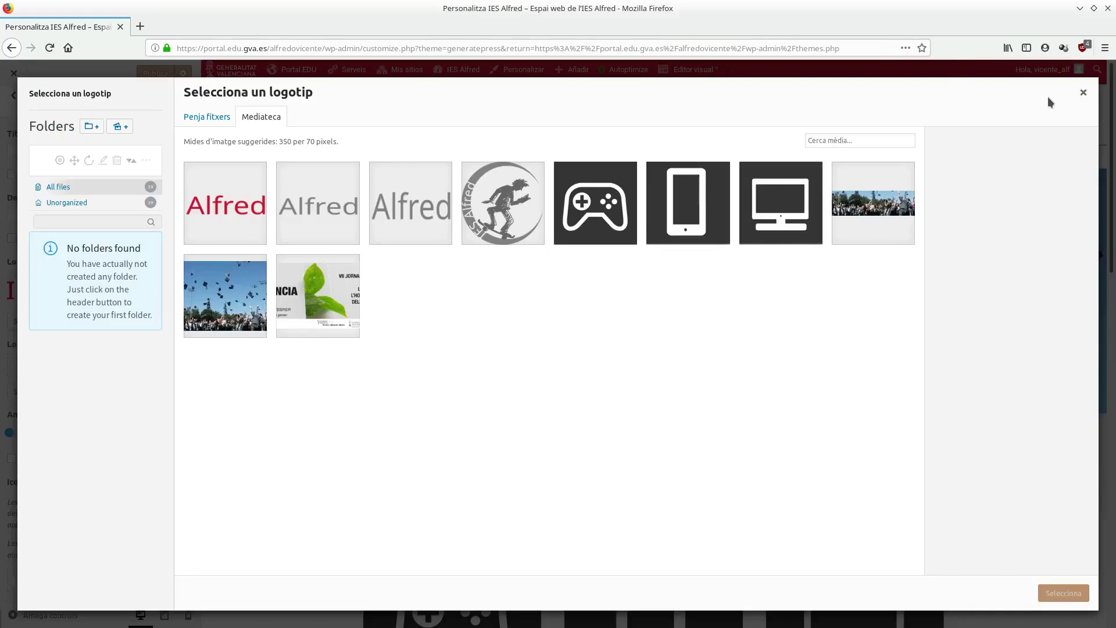
click(1084, 95)
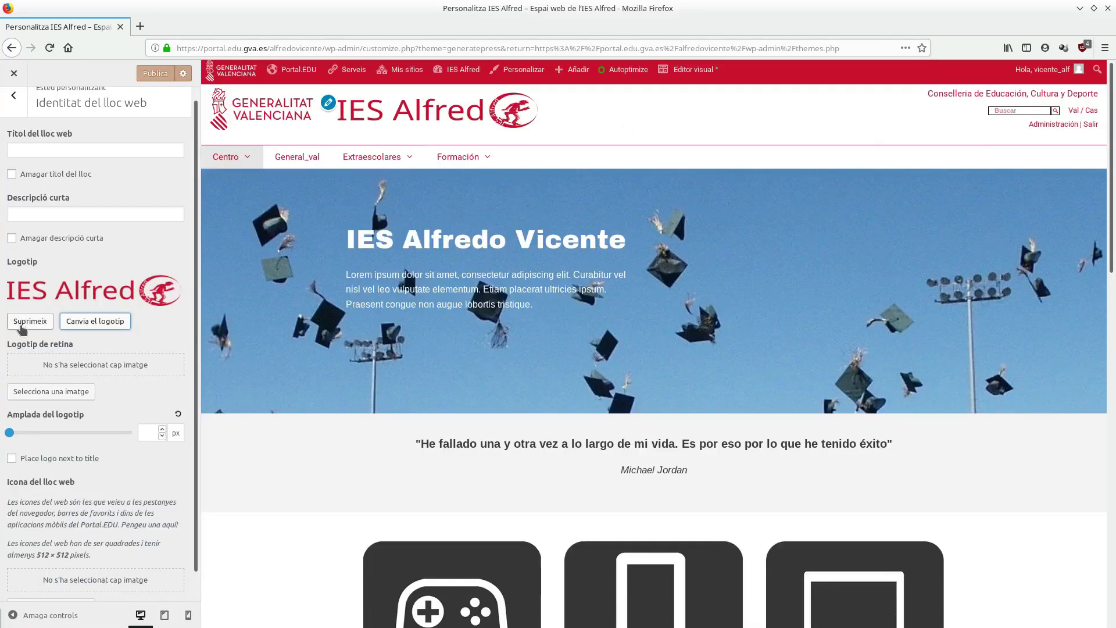
click(18, 434)
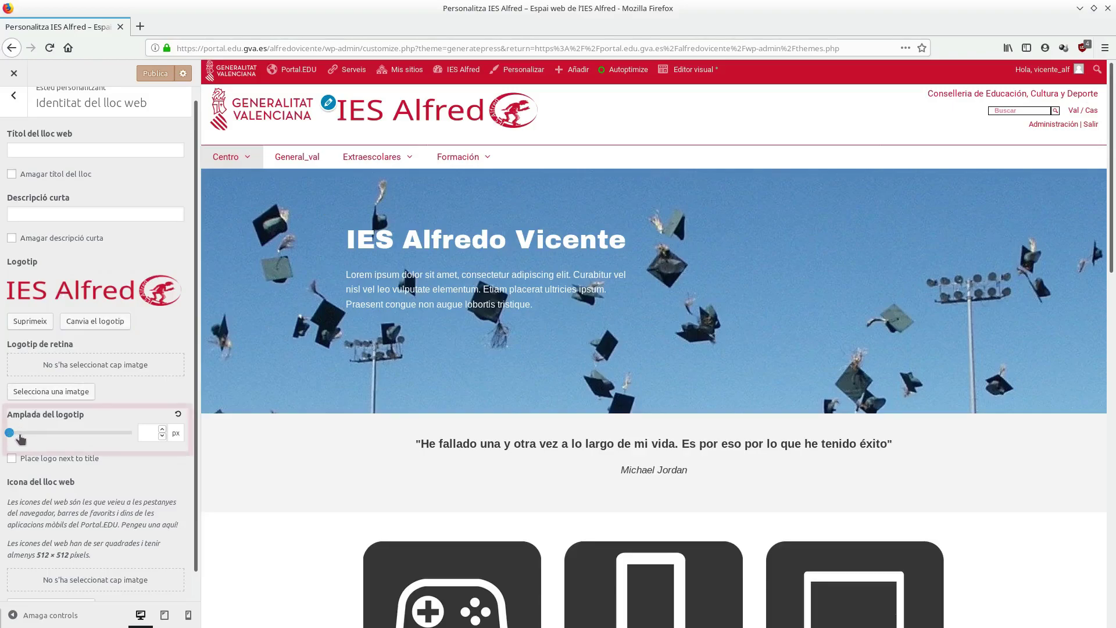
drag(18, 434, 56, 437)
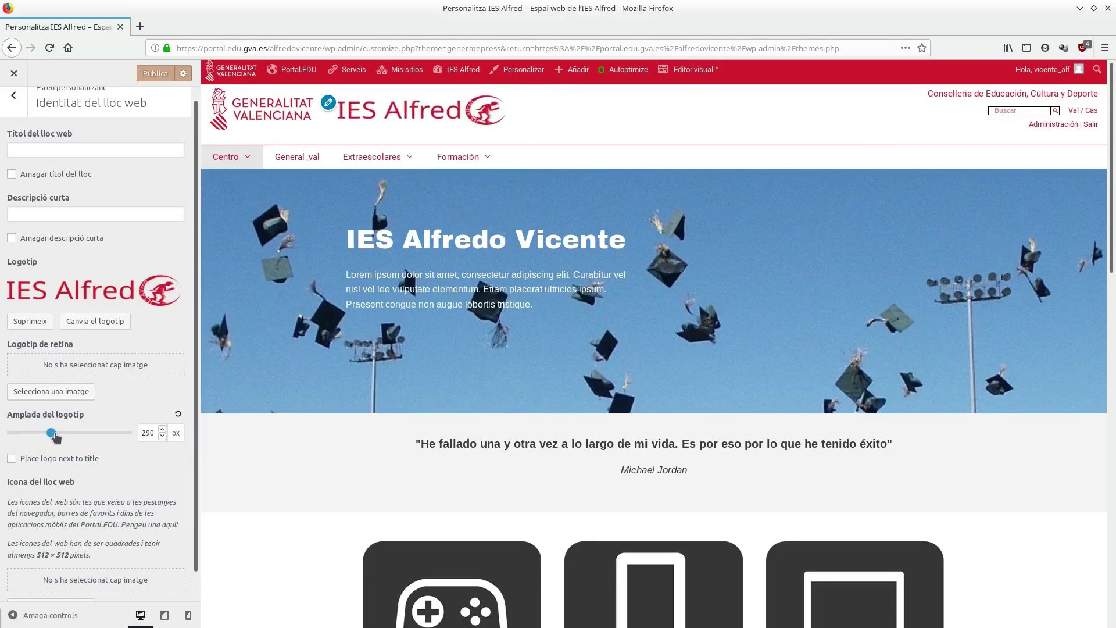
click(177, 414)
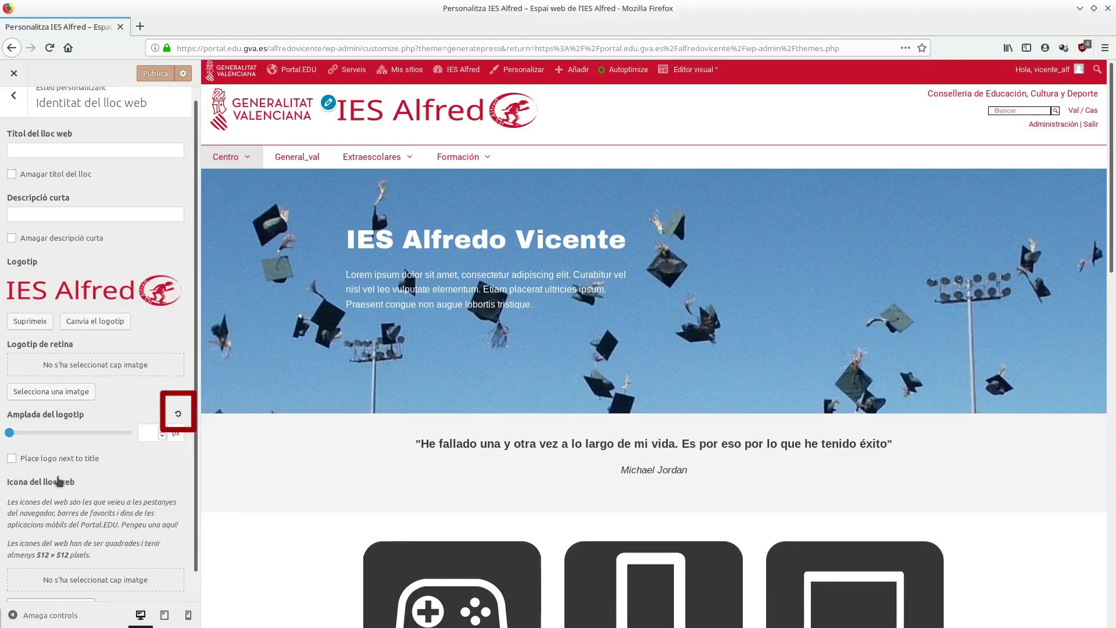
Set the round grey school emblem g1096-2.png from the media library as the site icon
scroll(70, 480, down, 1)
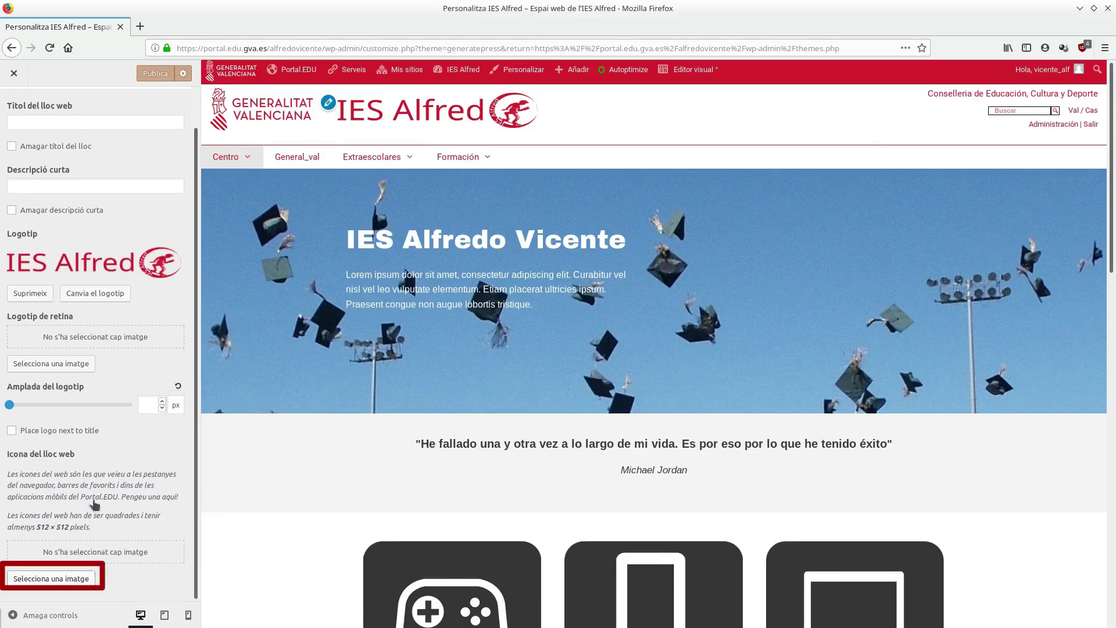
click(62, 578)
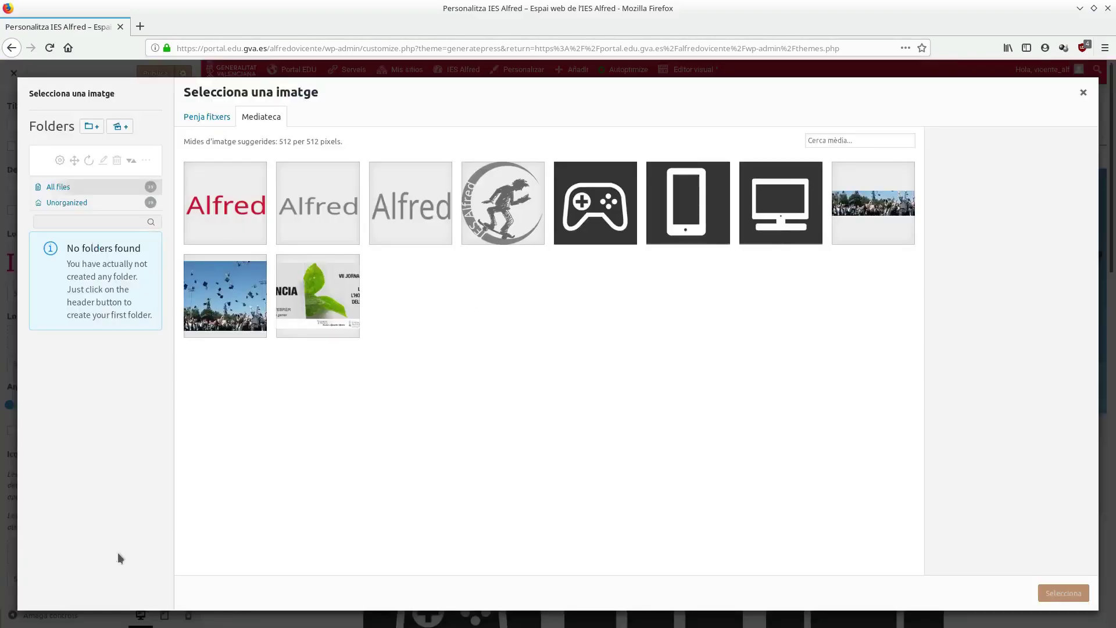
click(515, 196)
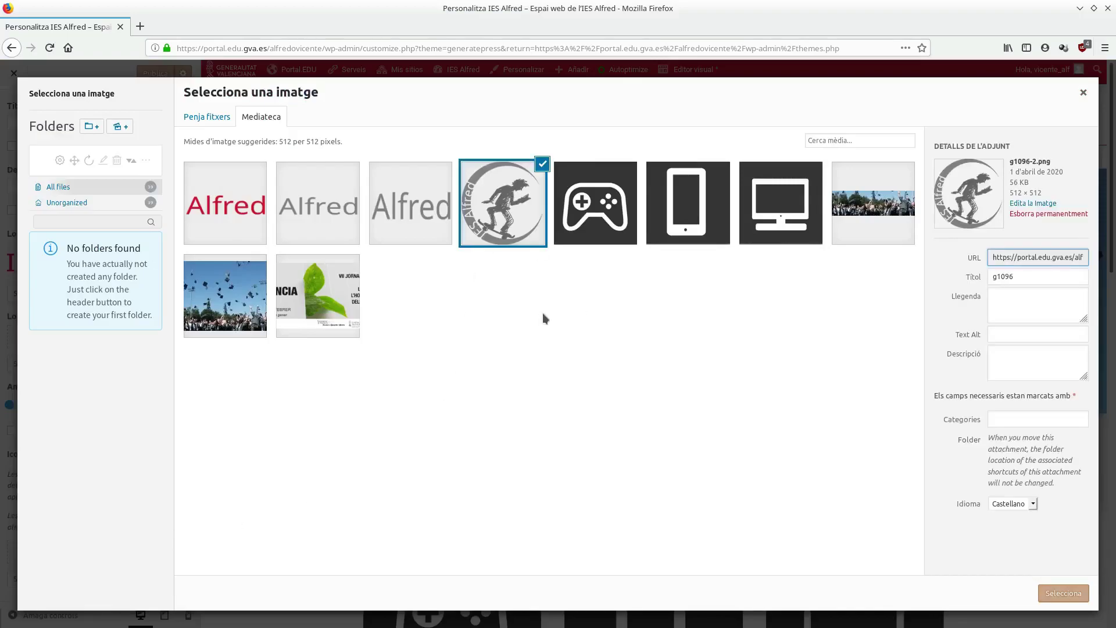
click(1058, 594)
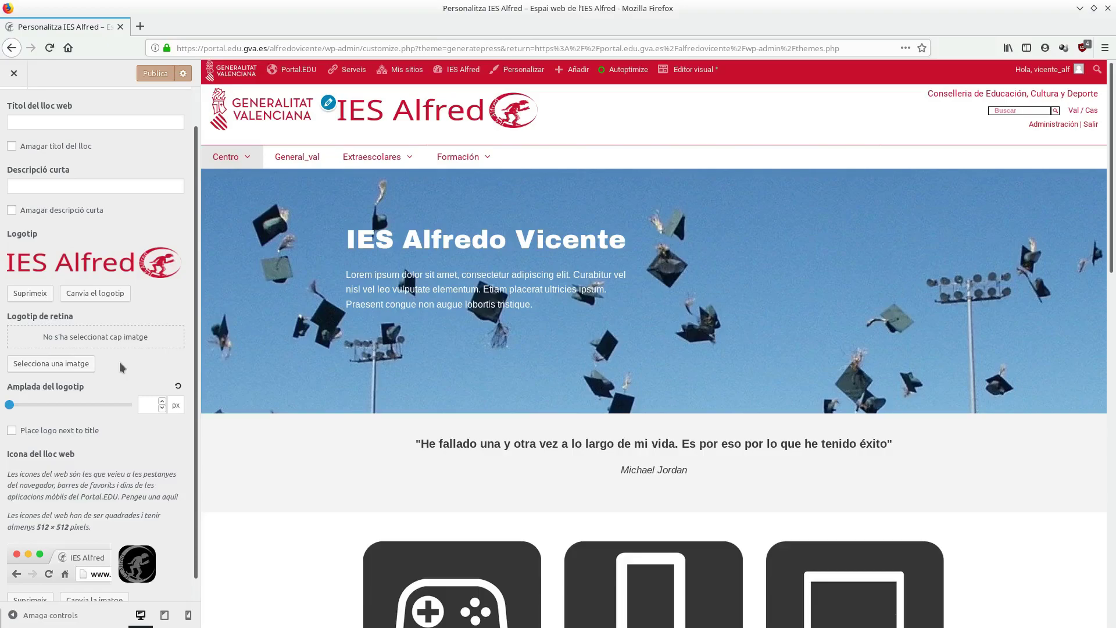
Publish the site identity changes and return to the customizer's main list of sections
scroll(120, 366, down, 1)
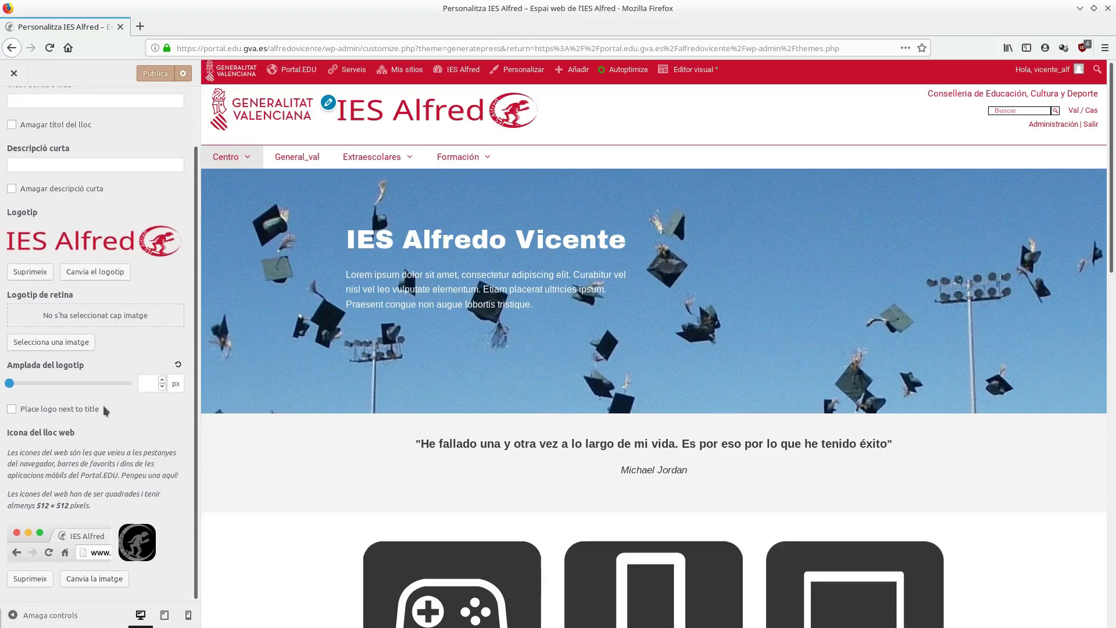
scroll(112, 379, up, 2)
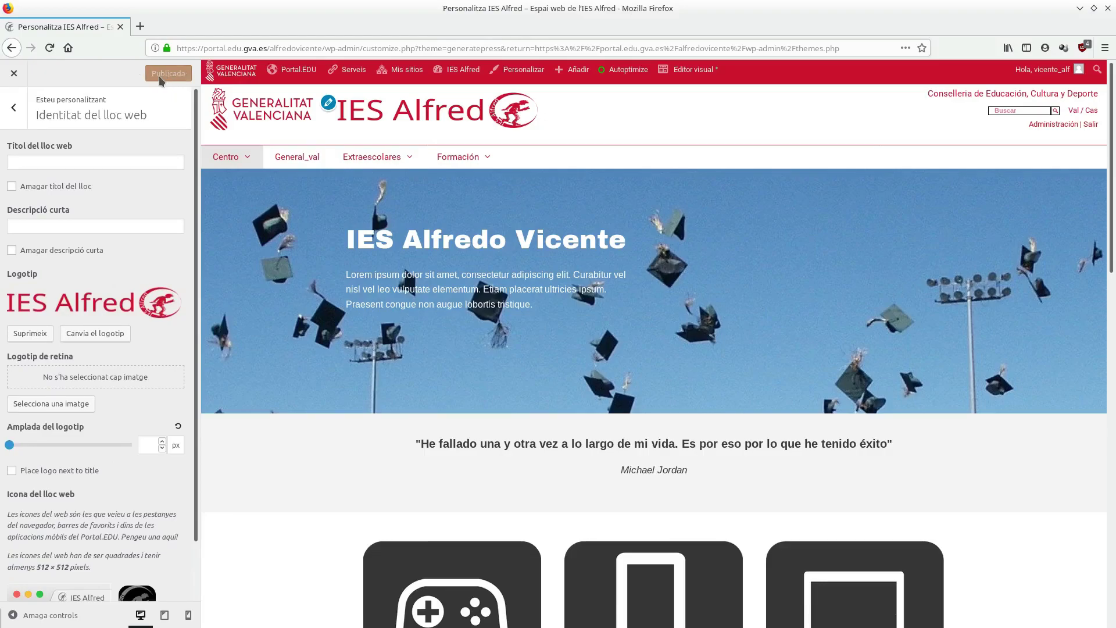
click(18, 111)
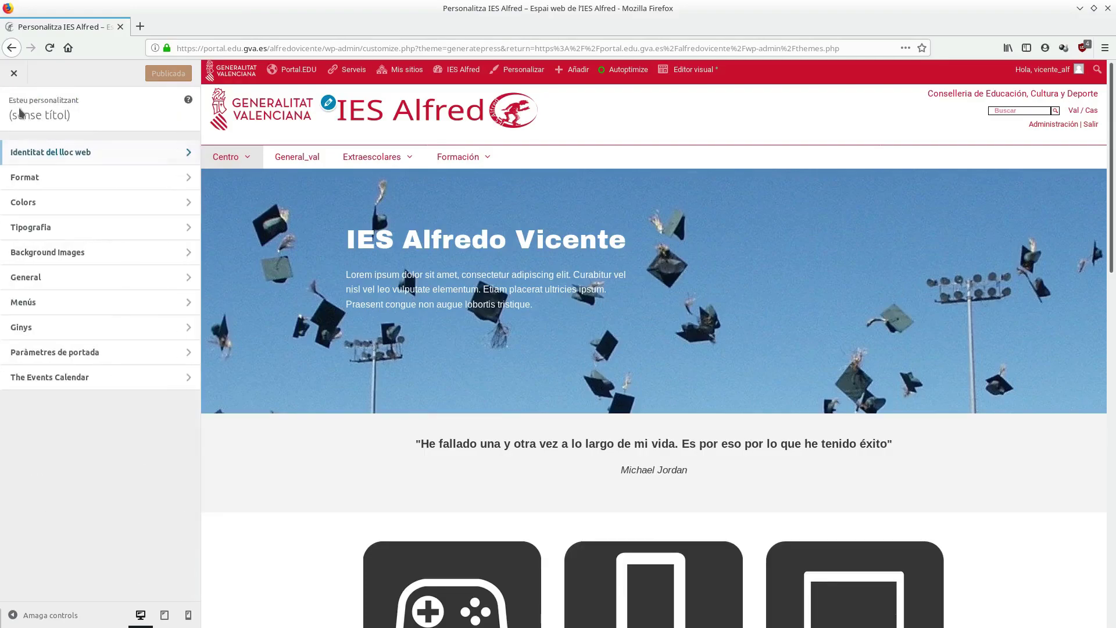